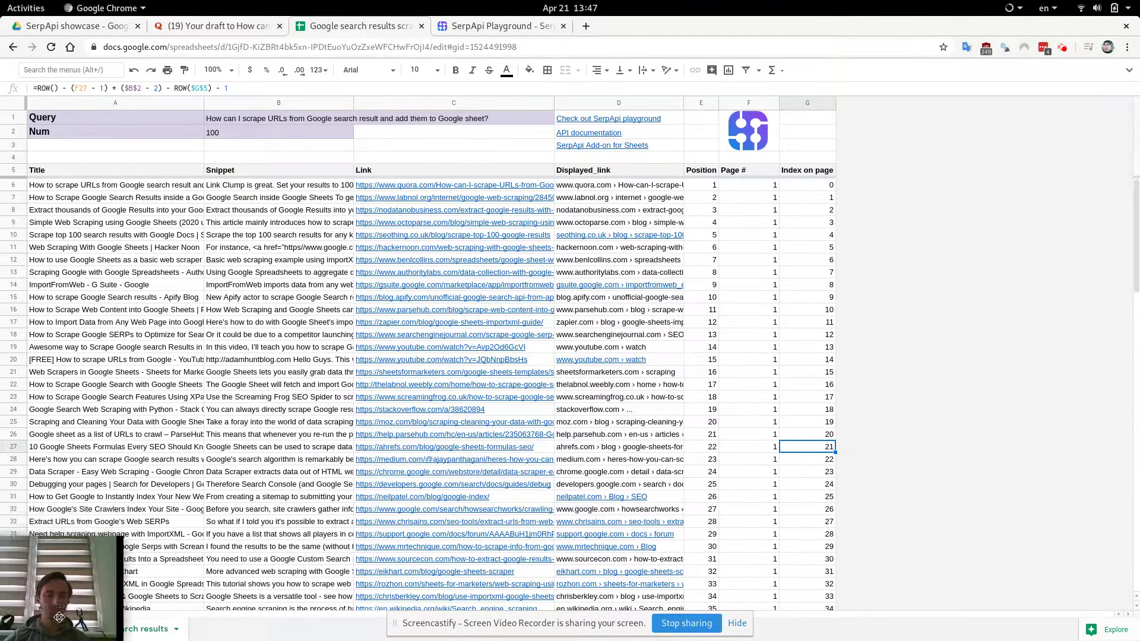
Review the Title, Snippet, Link, Displayed_link and Position columns of the results table
mouse_move(59, 614)
left_mouse_down()
mouse_move(95, 580)
mouse_move(93, 602)
left_mouse_up()
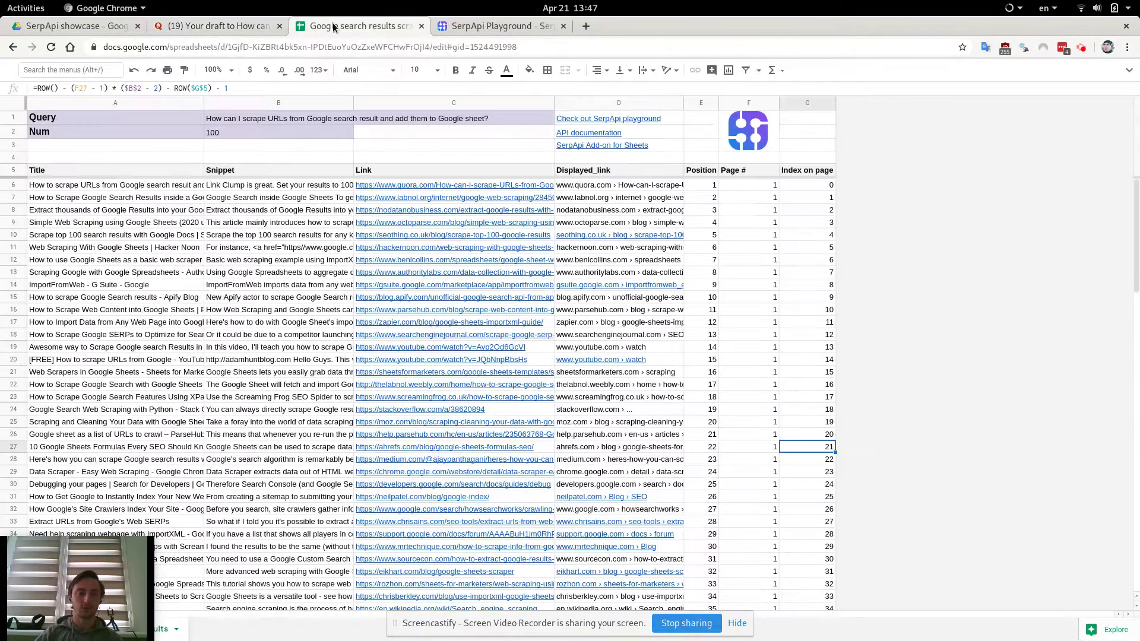
left_click(257, 143)
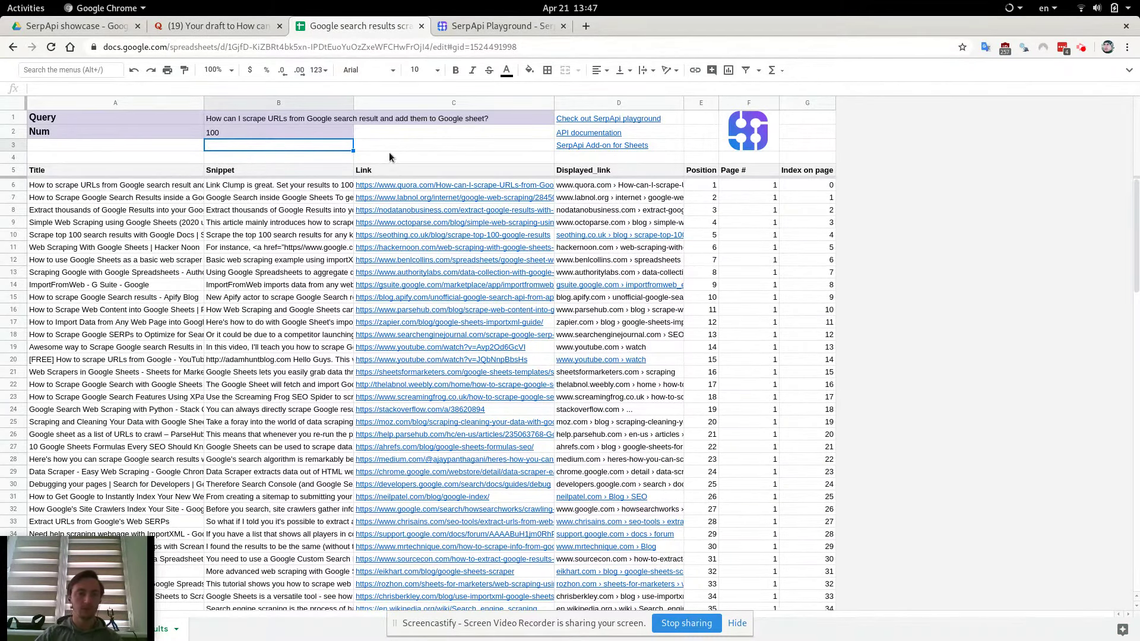
left_click(159, 198)
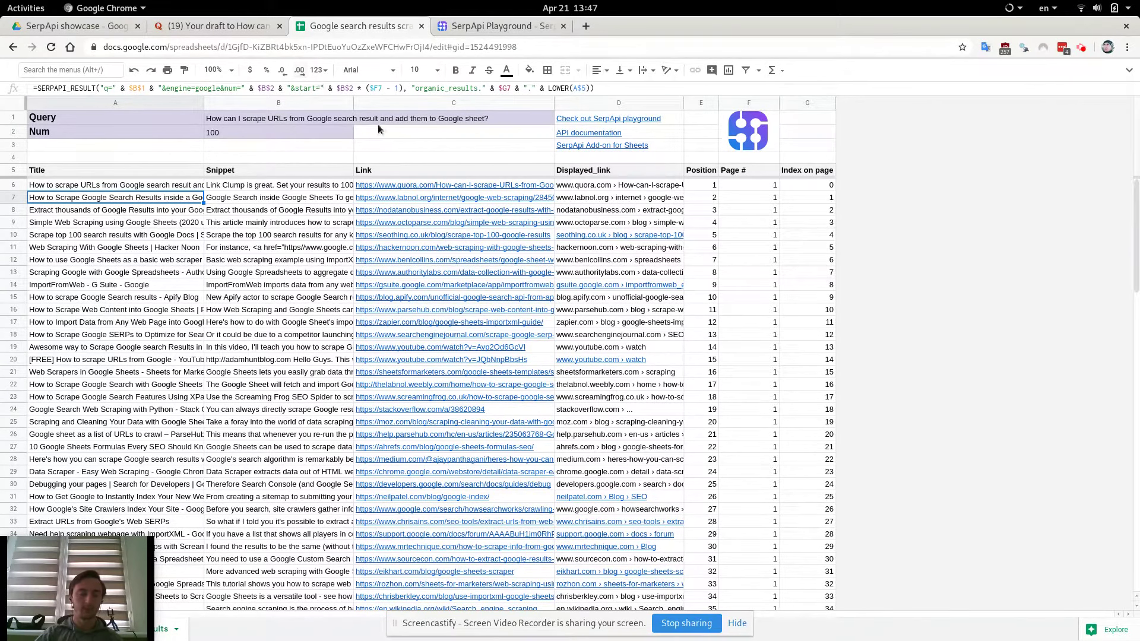
left_click(444, 145)
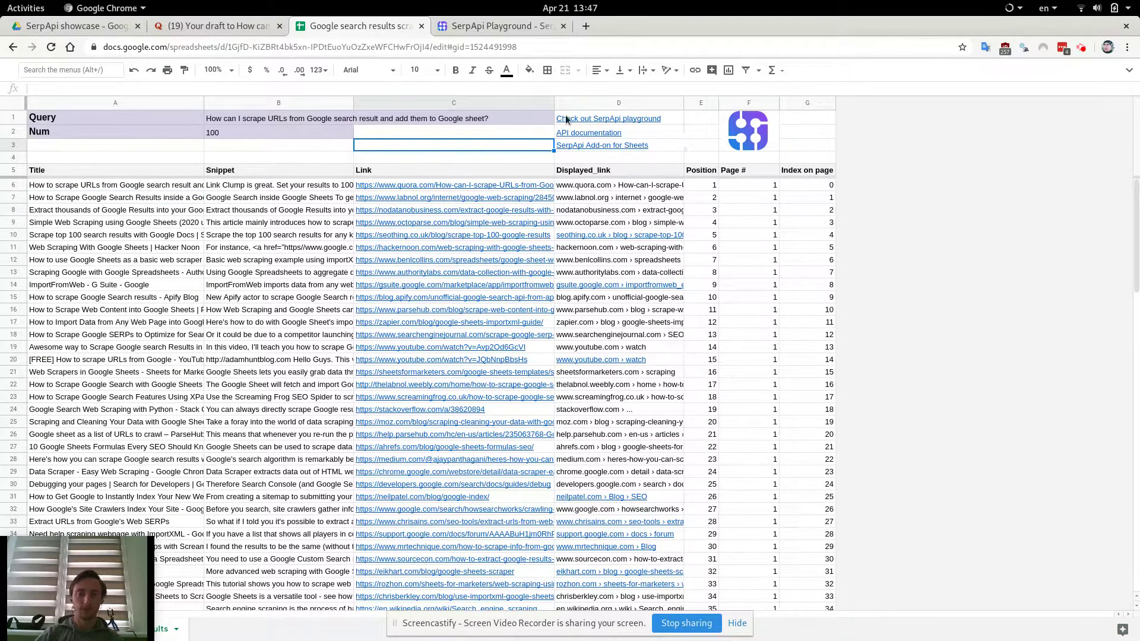
left_click(84, 170)
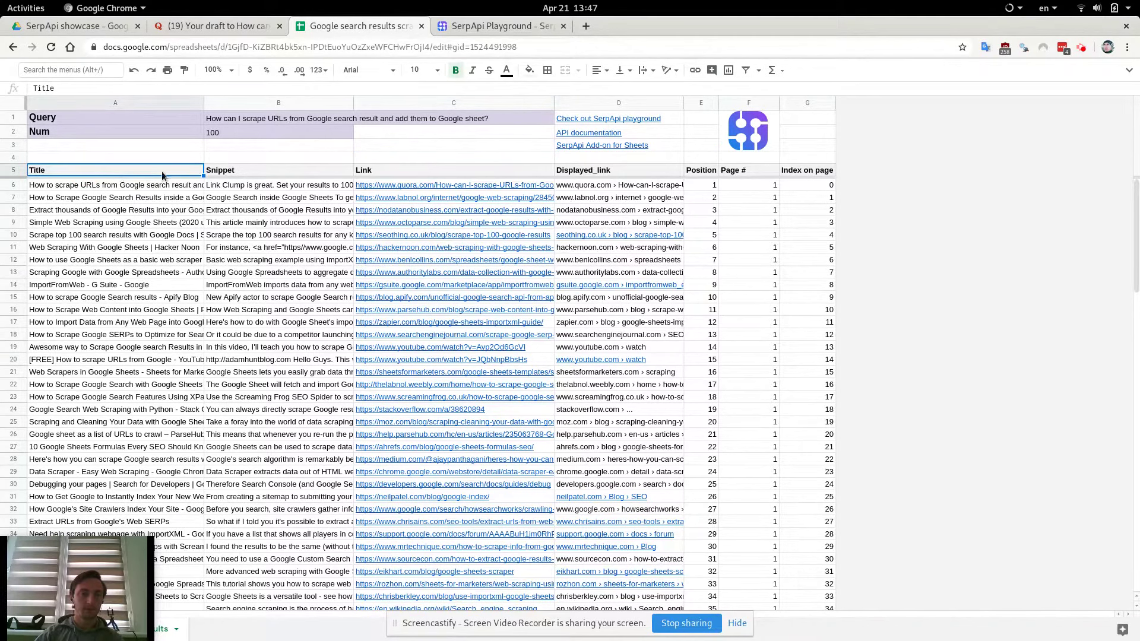
left_click(213, 174)
left_click(357, 169)
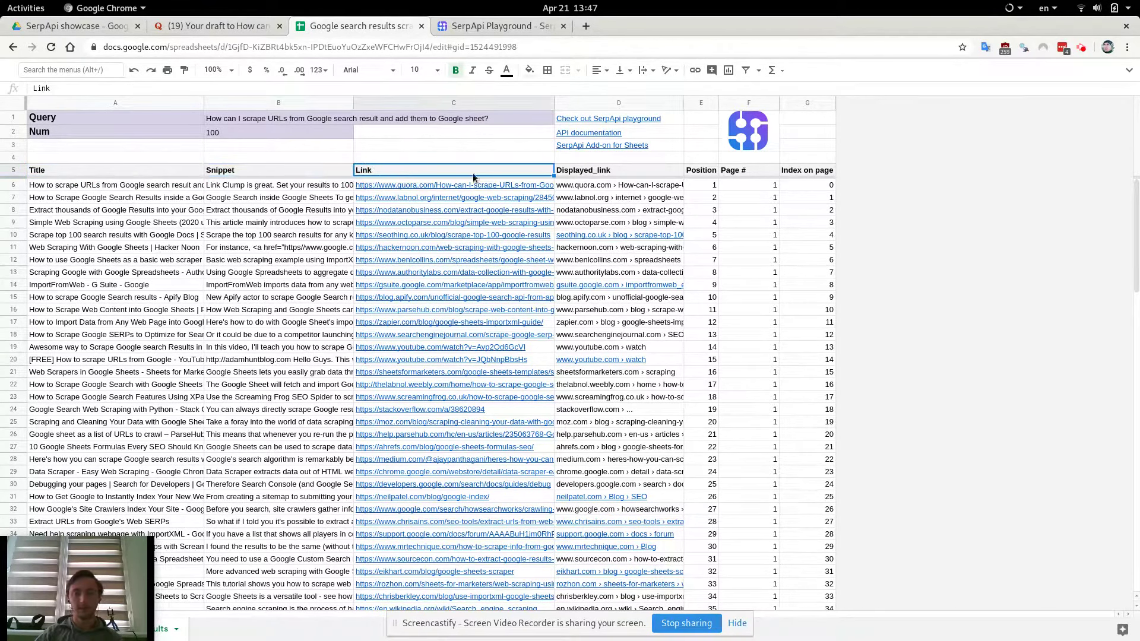
left_click(571, 173)
left_click(698, 173)
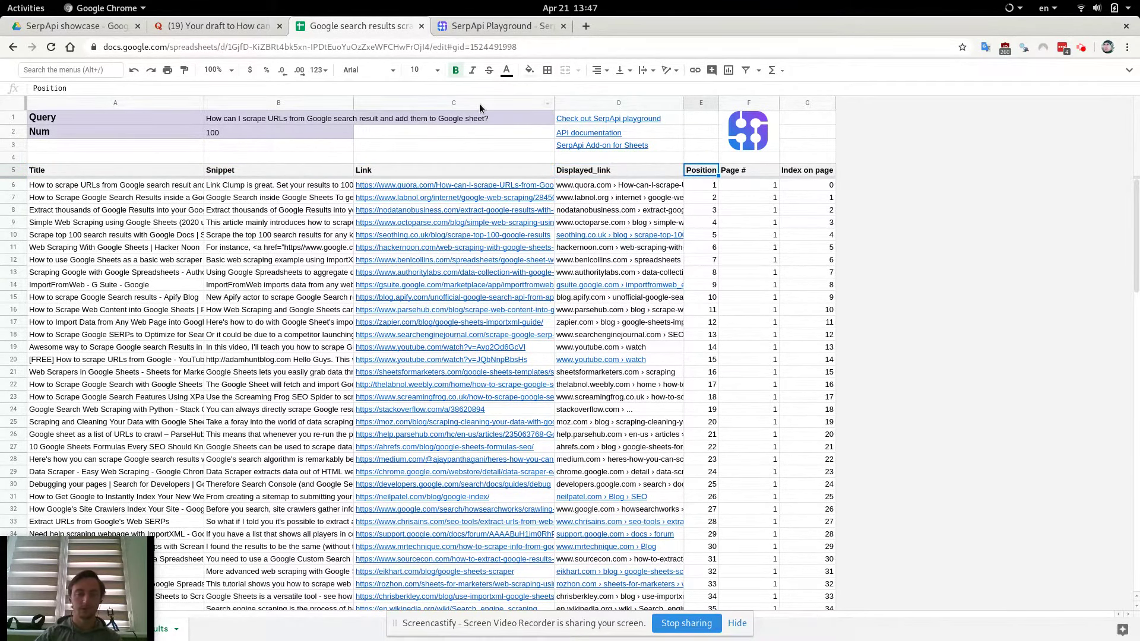
Inspect the first result's SERPAPI_RESULT formula, the B1 query and the 100 count in B2
left_click(377, 149)
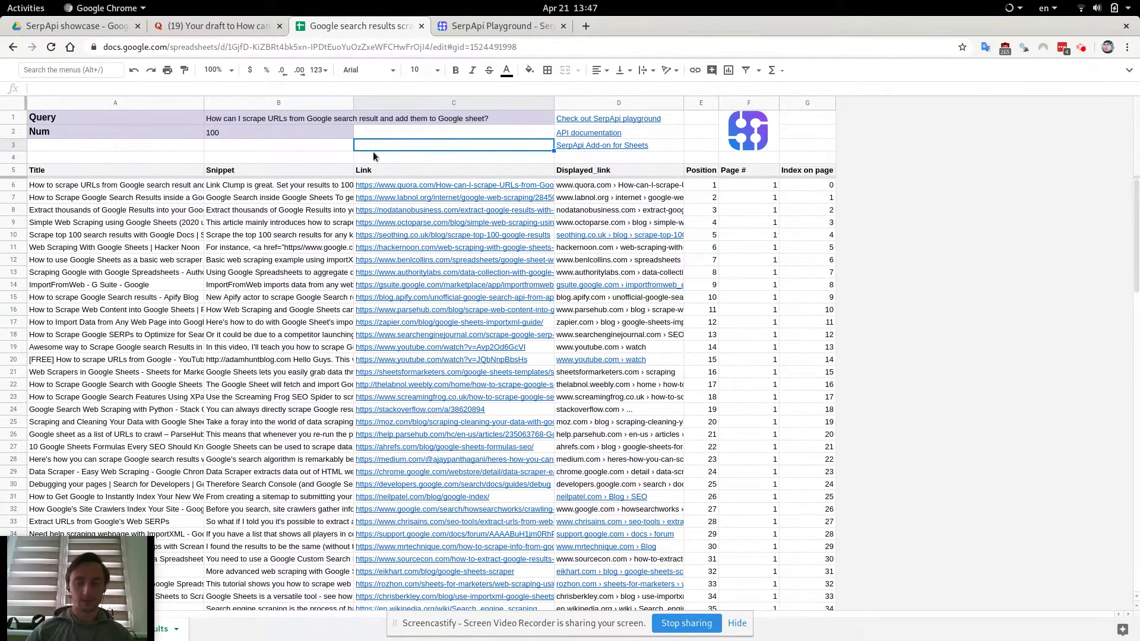
left_click(160, 188)
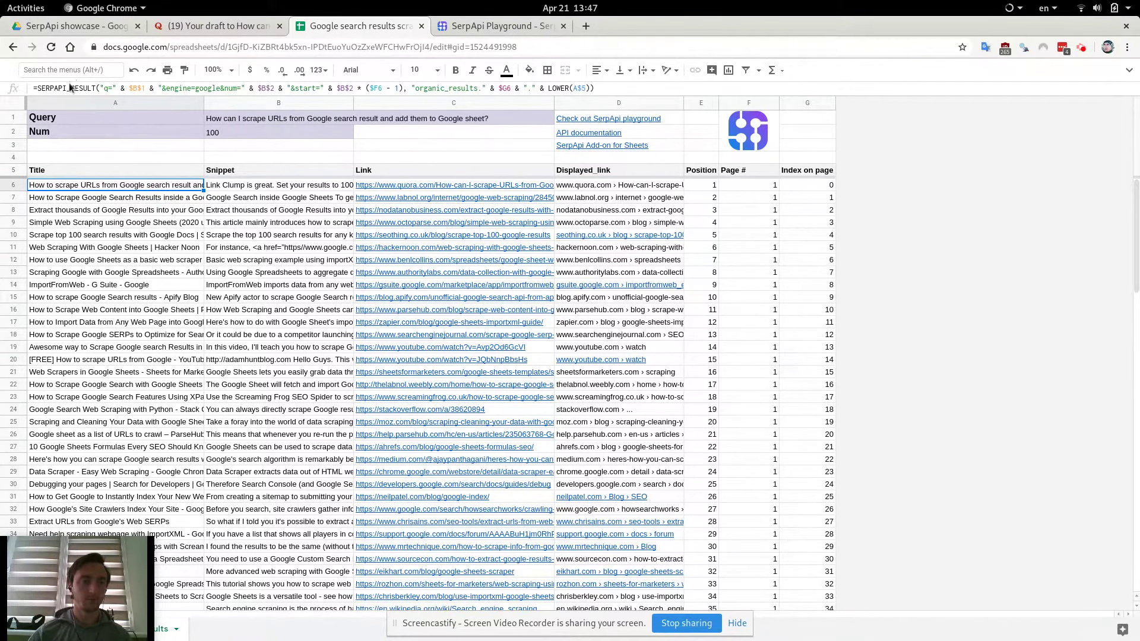
left_click(216, 117)
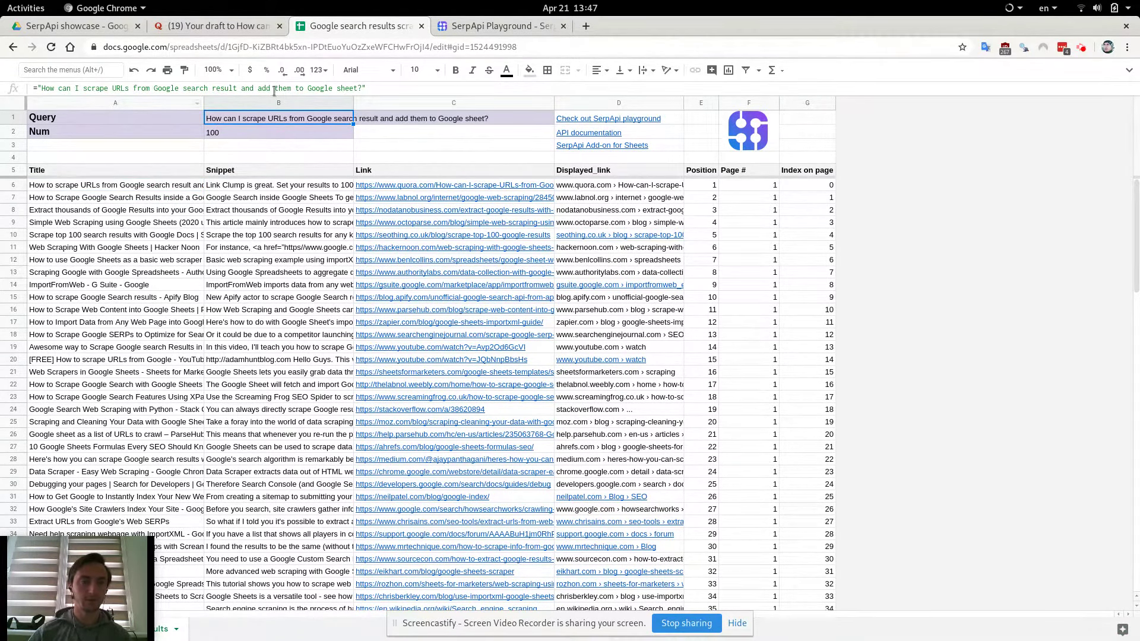
left_click(238, 134)
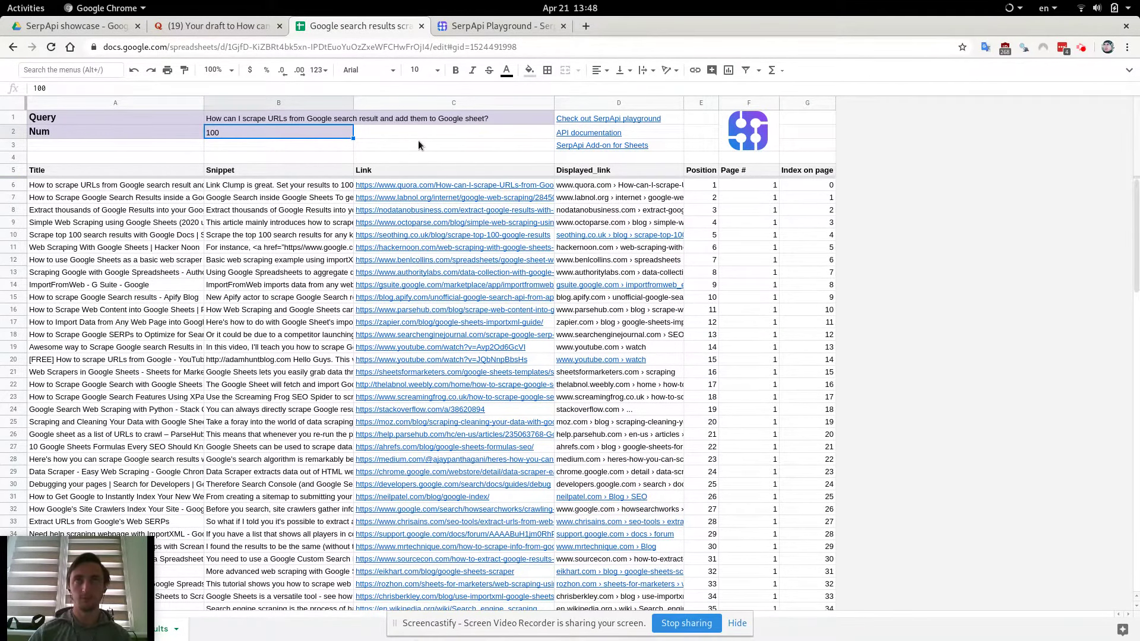
left_click(152, 186)
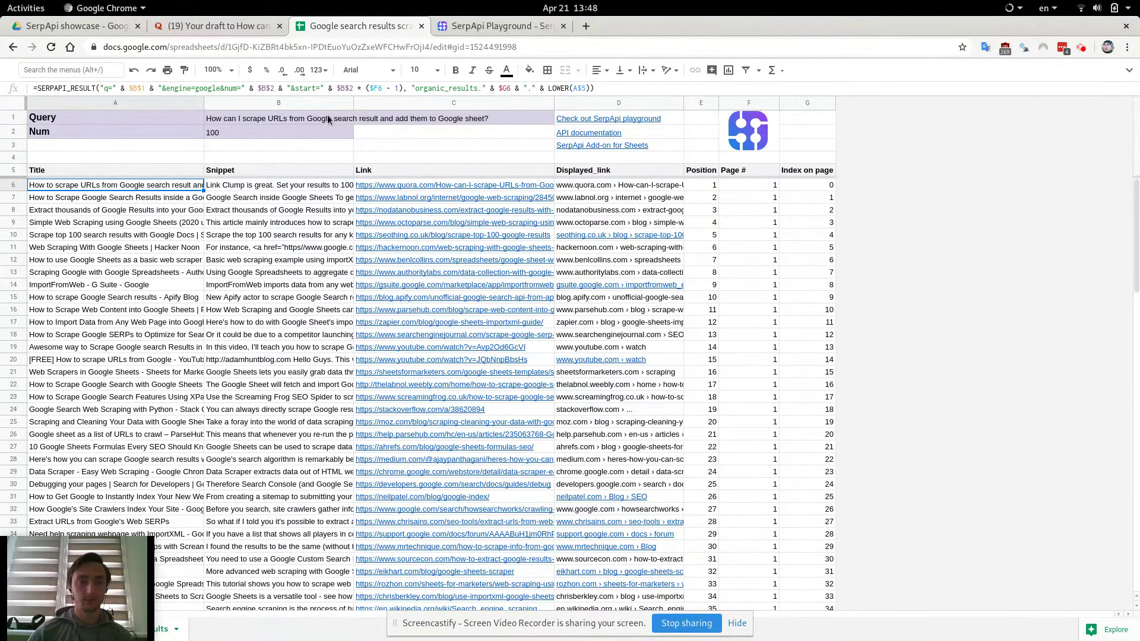
Replace the B1 query with 'YouTube channels scraper' and refresh the results
left_click(290, 117)
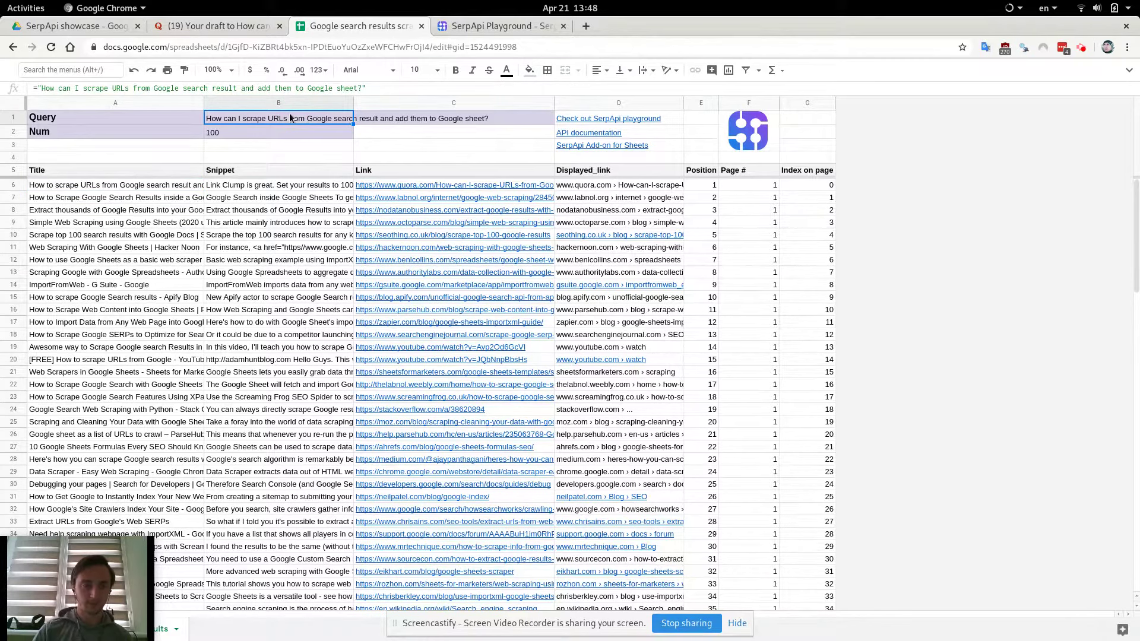
type("C")
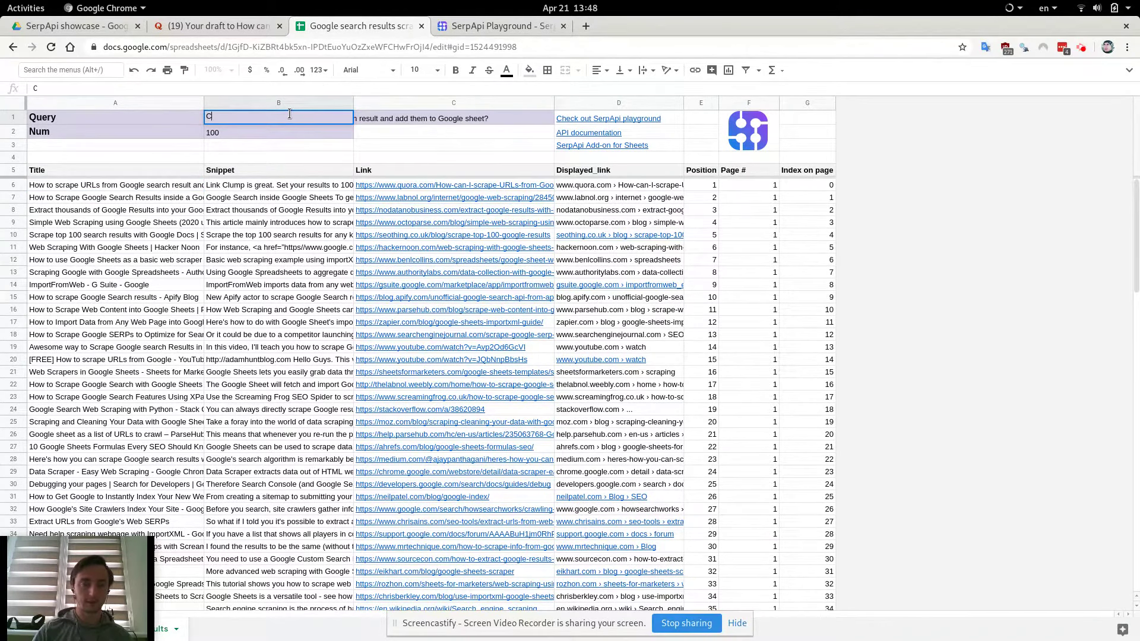
type("YouTube chann")
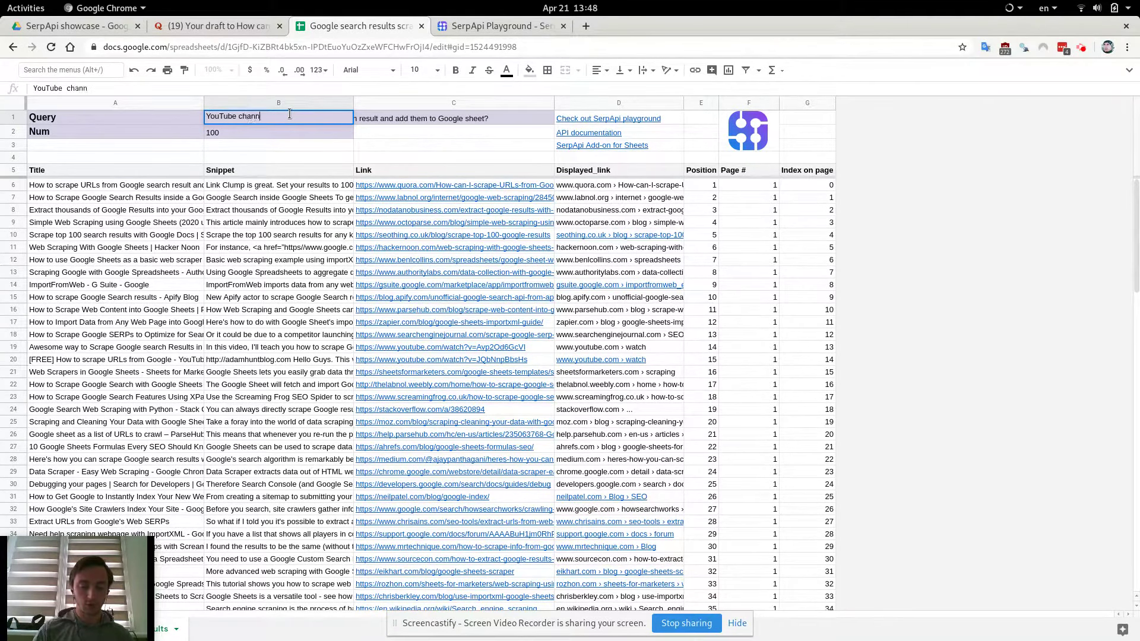
type("er")
key("Return")
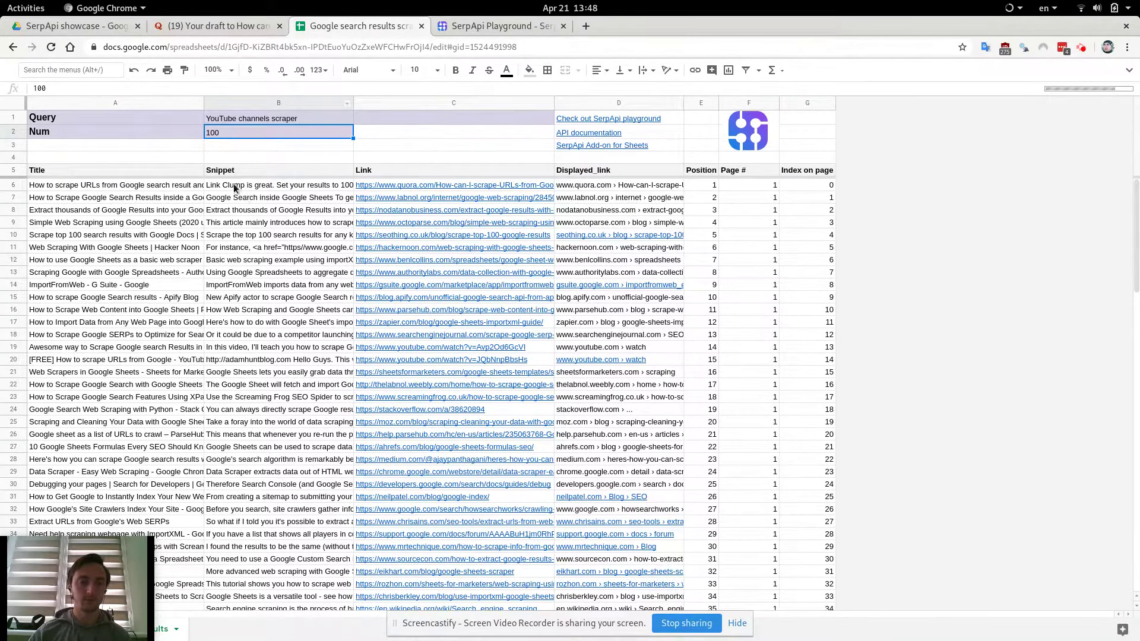
key("Down")
key("Down")
key("Down")
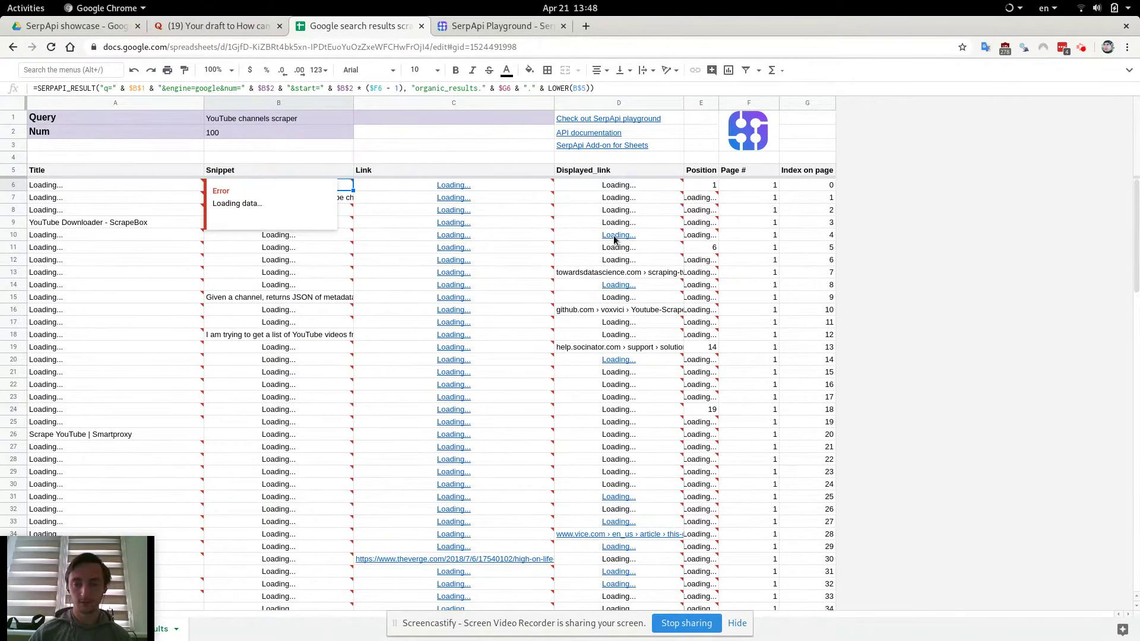
Let the 'YouTube channels scraper' results load, then inspect A6's SERPAPI_RESULT formula
mouse_move(618, 247)
left_click(296, 247)
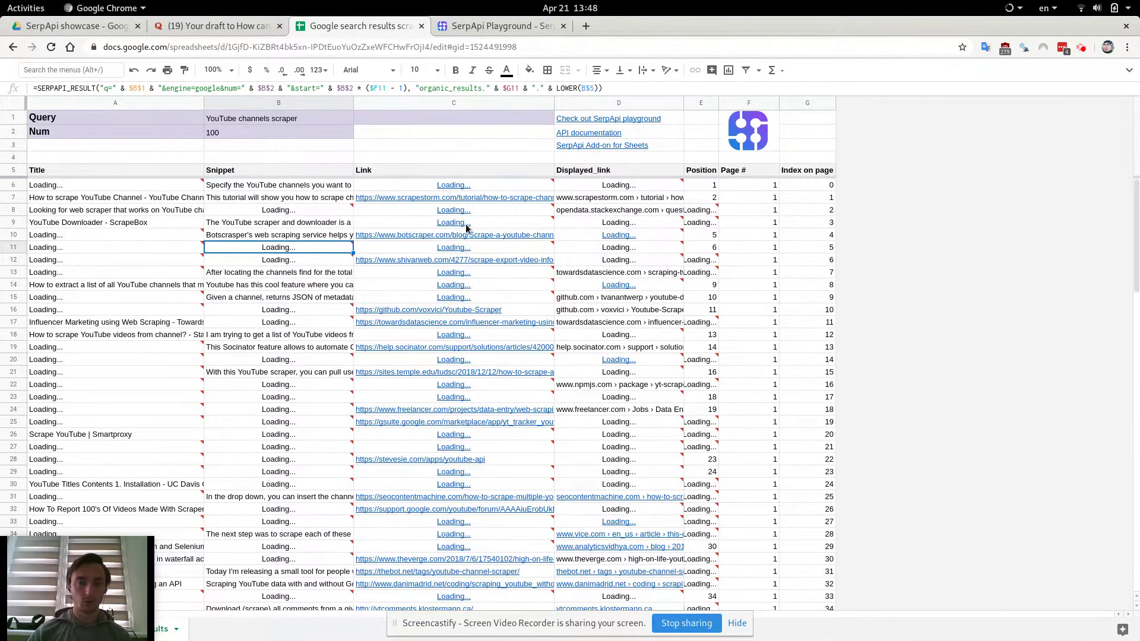
left_click(115, 210)
left_click(55, 188)
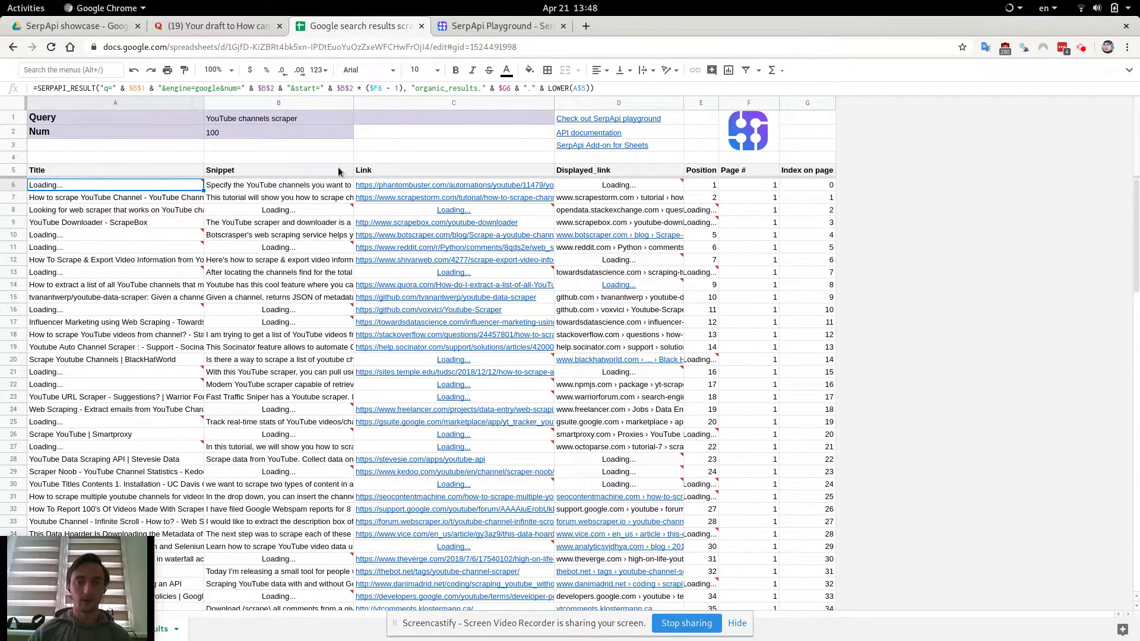
double_click(68, 88)
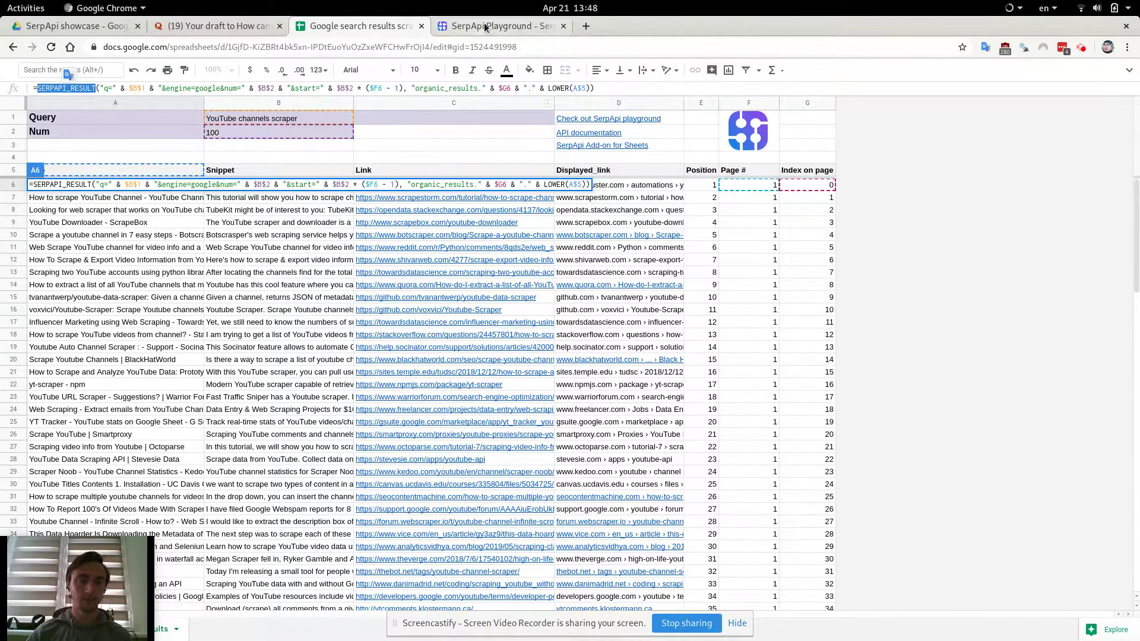
left_click(484, 27)
Paste 'YouTube channels scraper' from B1 over the Playground's 'quora' search query
double_click(482, 91)
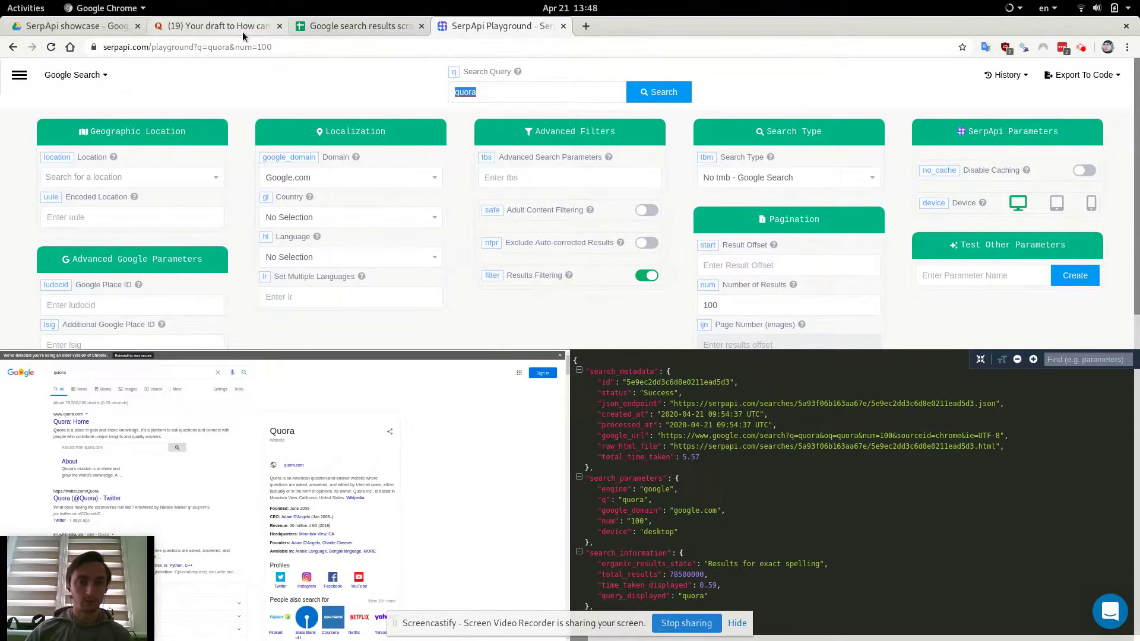
left_click(317, 27)
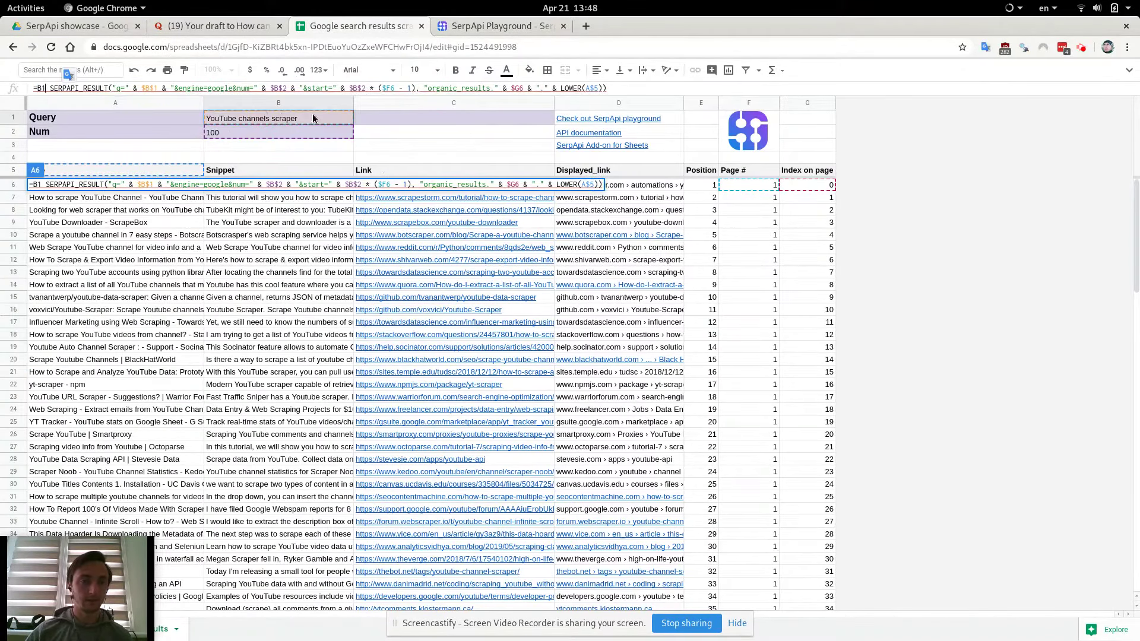
left_click(300, 118)
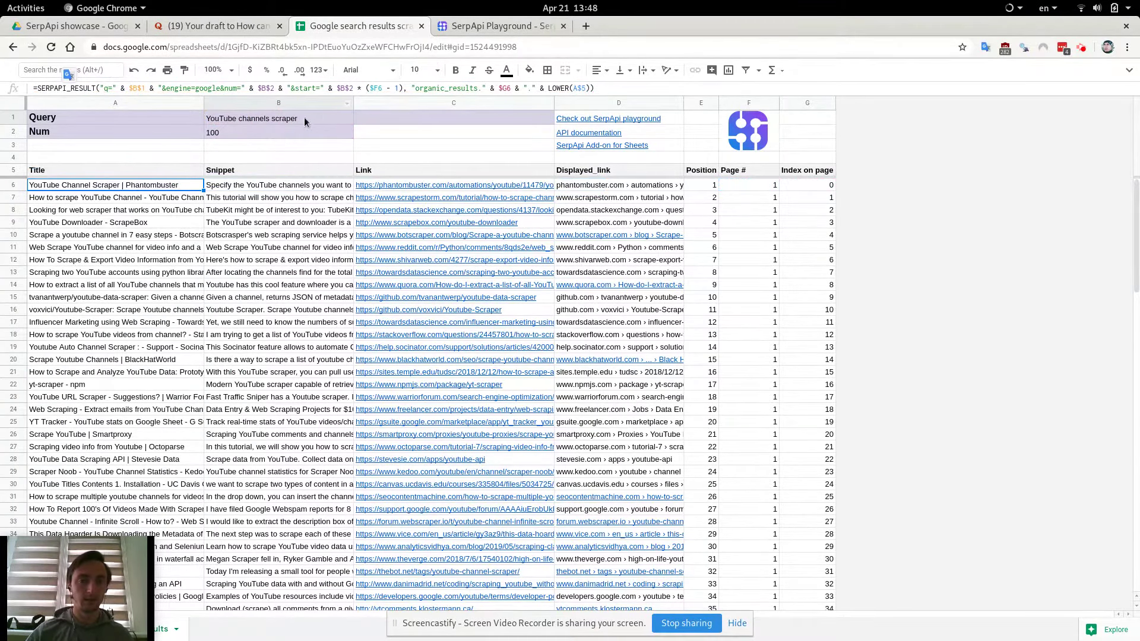
left_click(475, 27)
type("YouTube channels scraper")
Run the Playground search for 'YouTube channels scraper' with 100 results
left_click(664, 88)
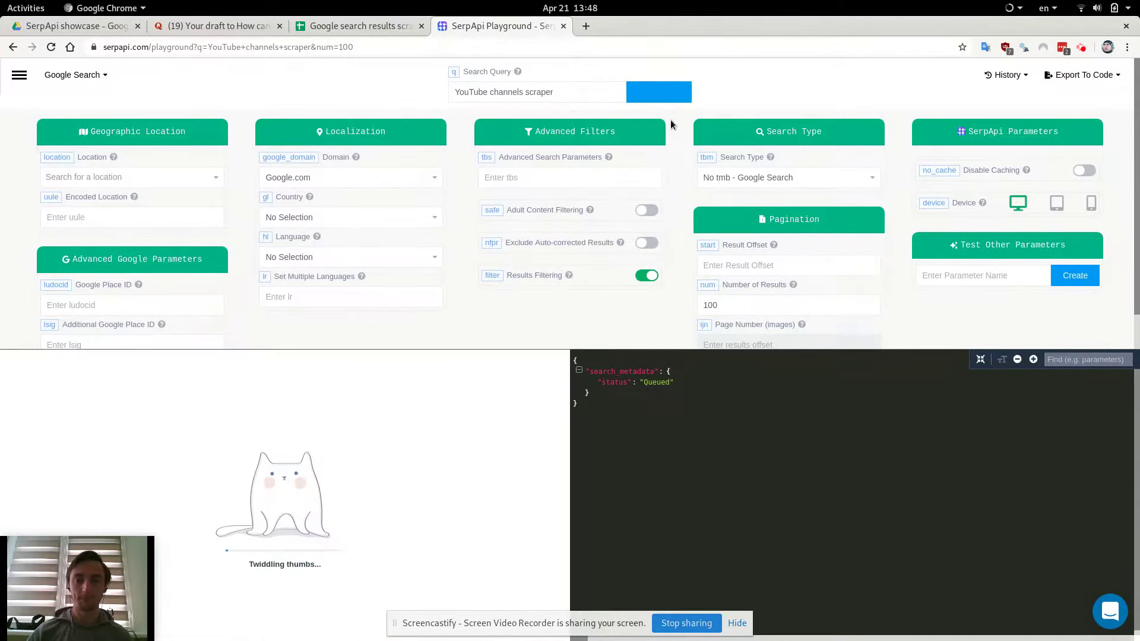
left_click(728, 309)
double_click(706, 304)
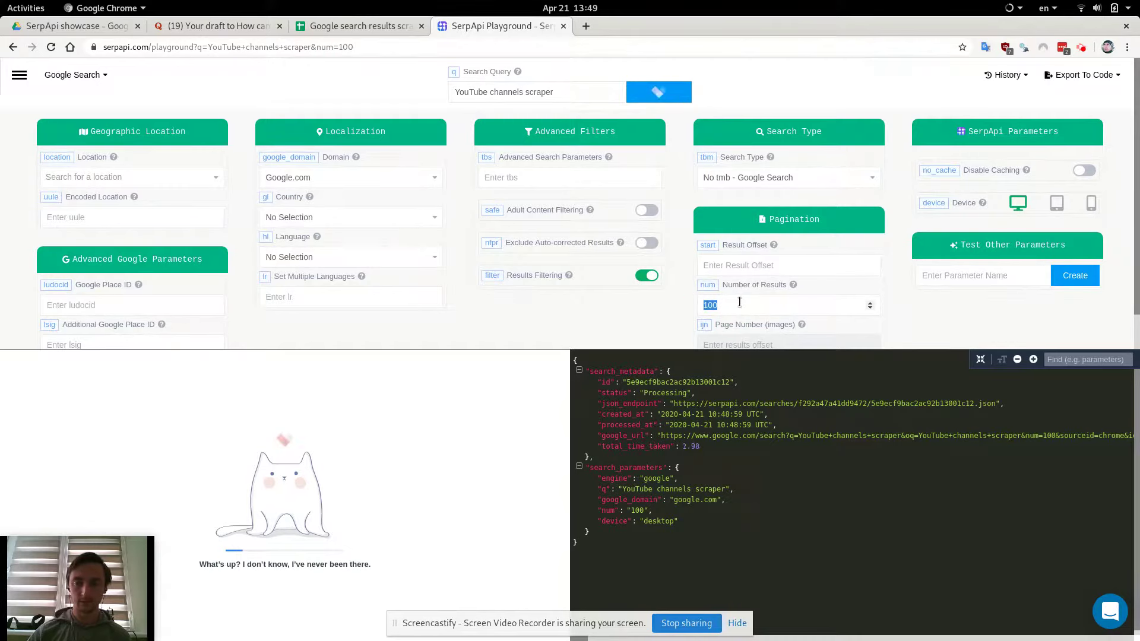
left_click(737, 623)
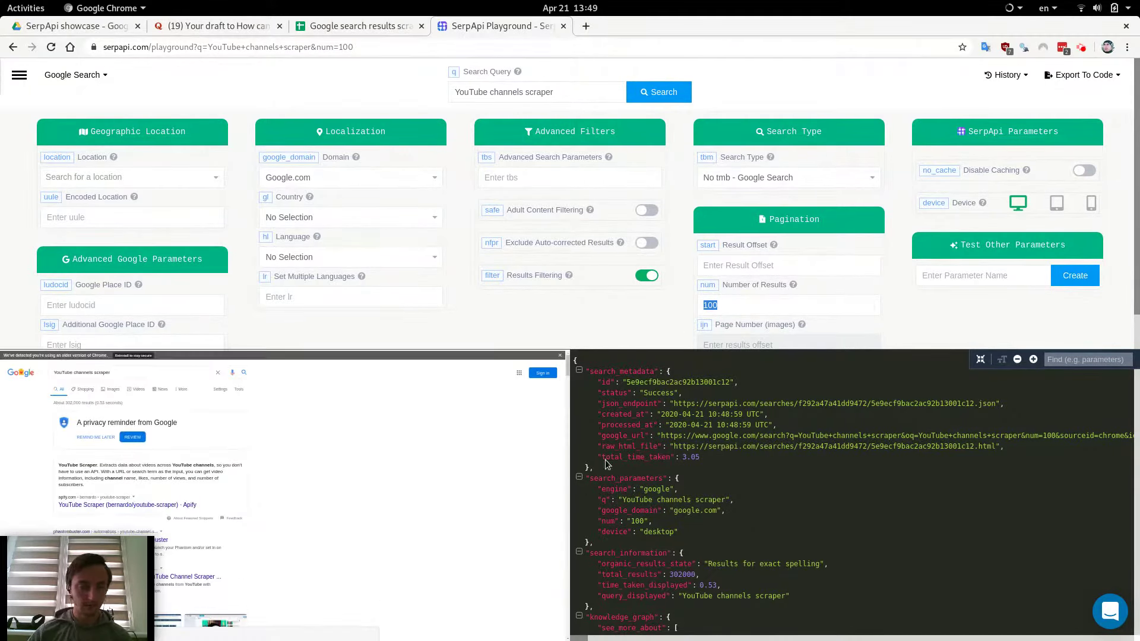
Collapse inline_images and examine a result's title through date fields in the JSON
scroll(618, 454, "down", 2)
scroll(618, 454, "up", 3)
scroll(611, 446, "down", 10)
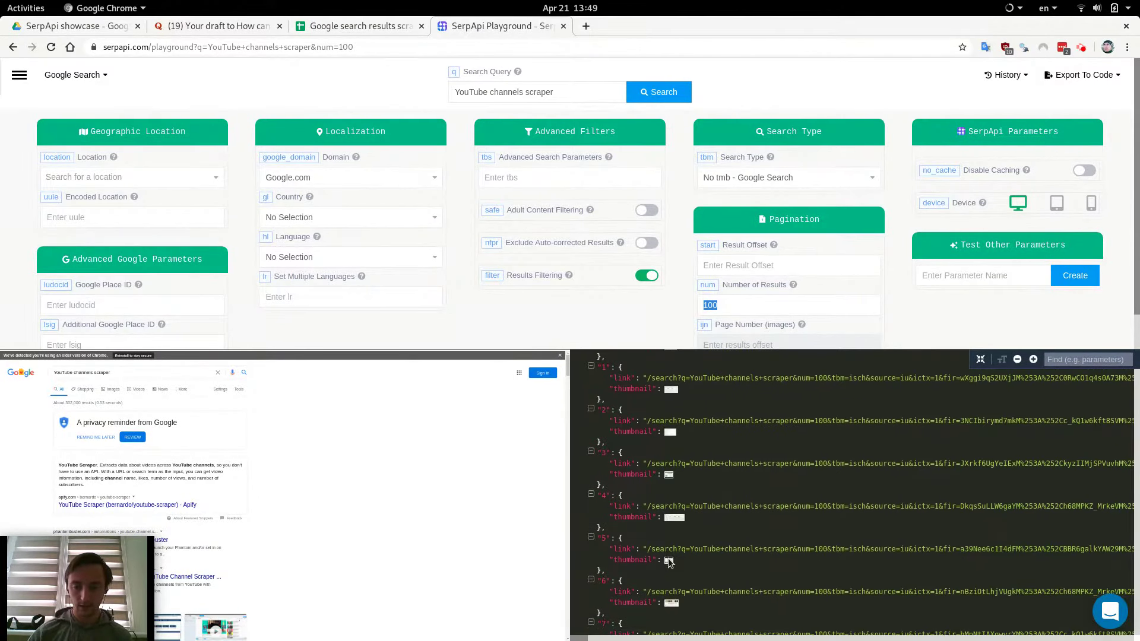
scroll(604, 440, "up", 6)
left_click(578, 501)
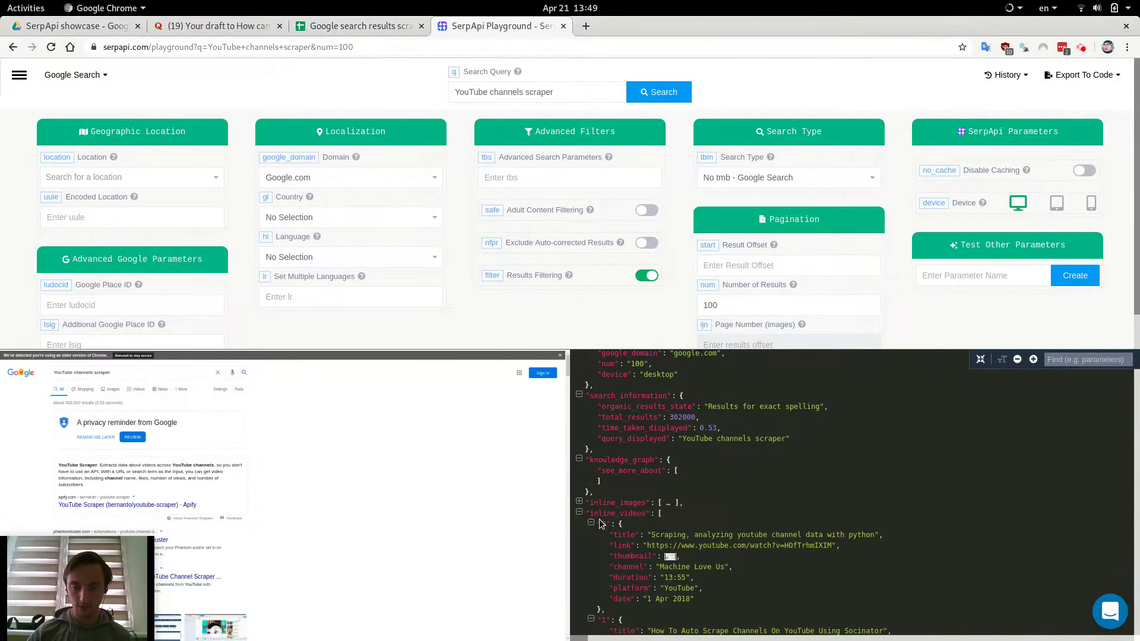
scroll(647, 506, "down", 3)
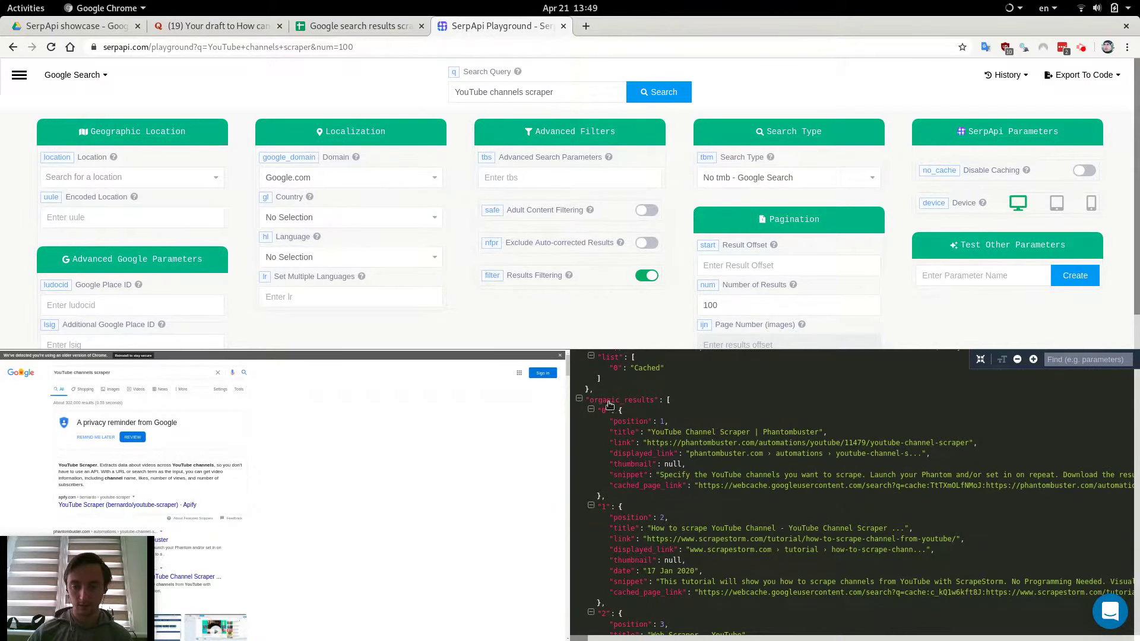
scroll(712, 477, "down", 3)
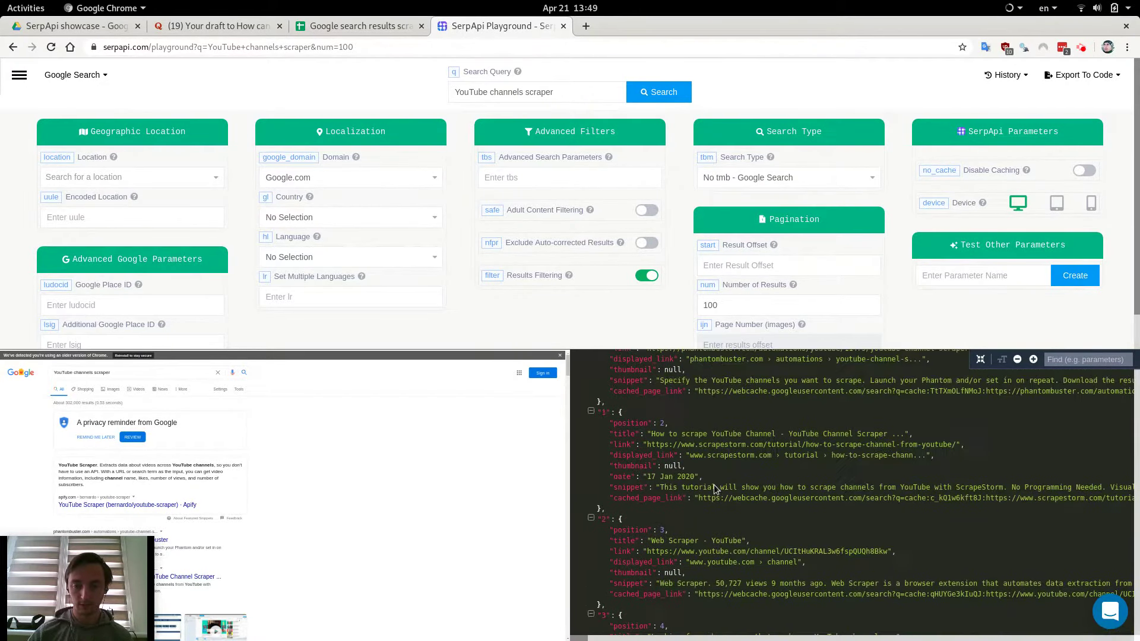
left_click_drag(683, 449, 804, 484)
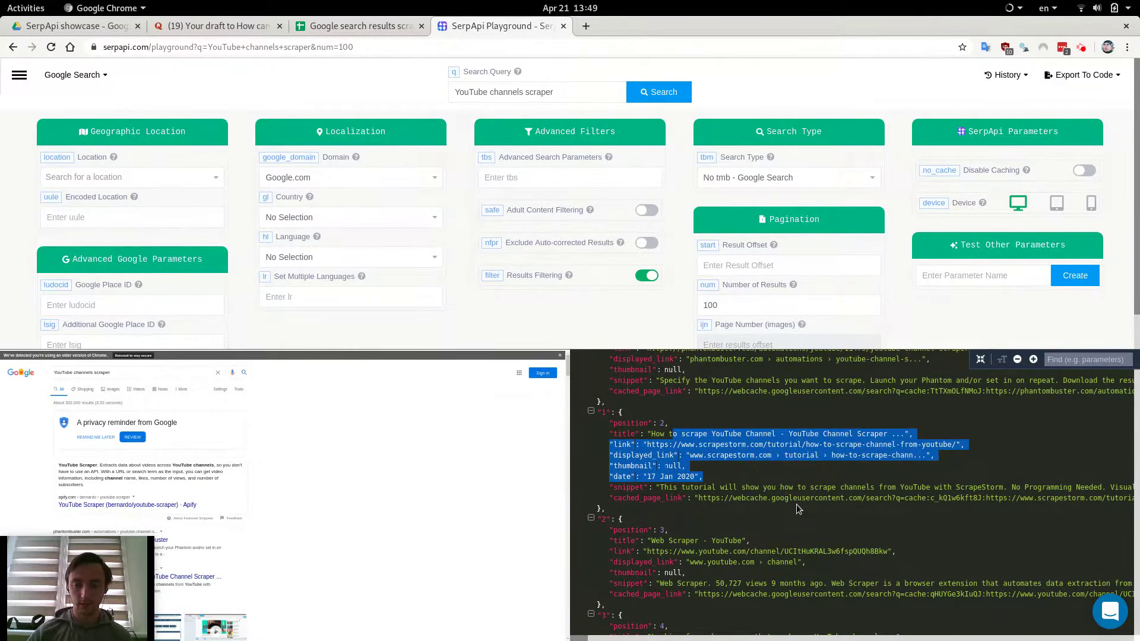
left_click(795, 508)
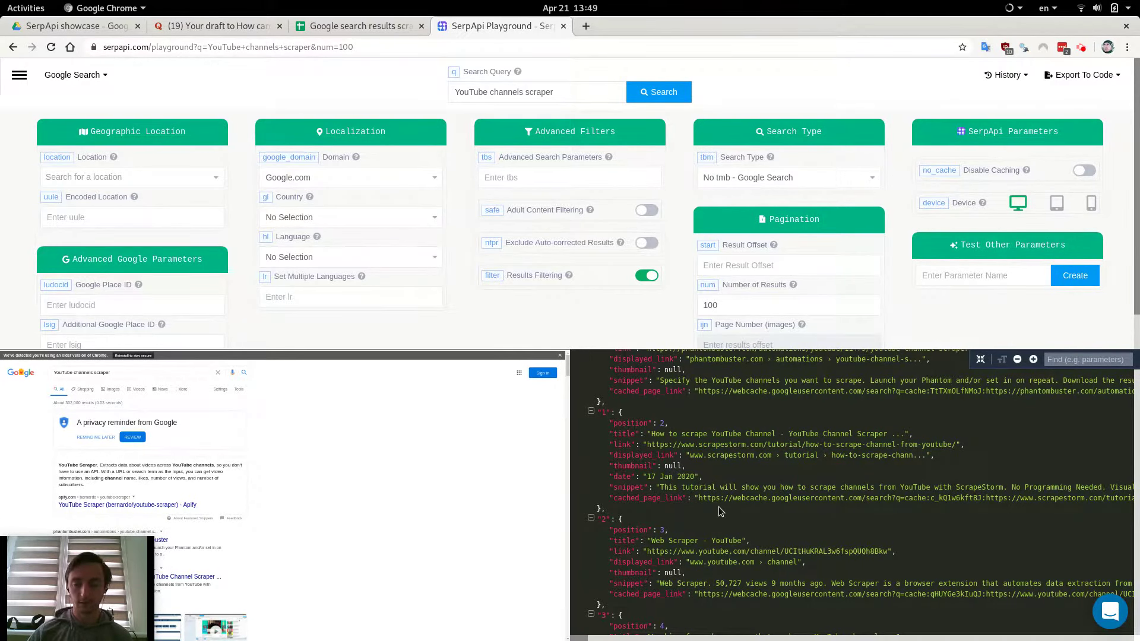
scroll(719, 499, "down", 9)
Compare with the spreadsheet and scroll further to the cached_page_link field
left_click(330, 24)
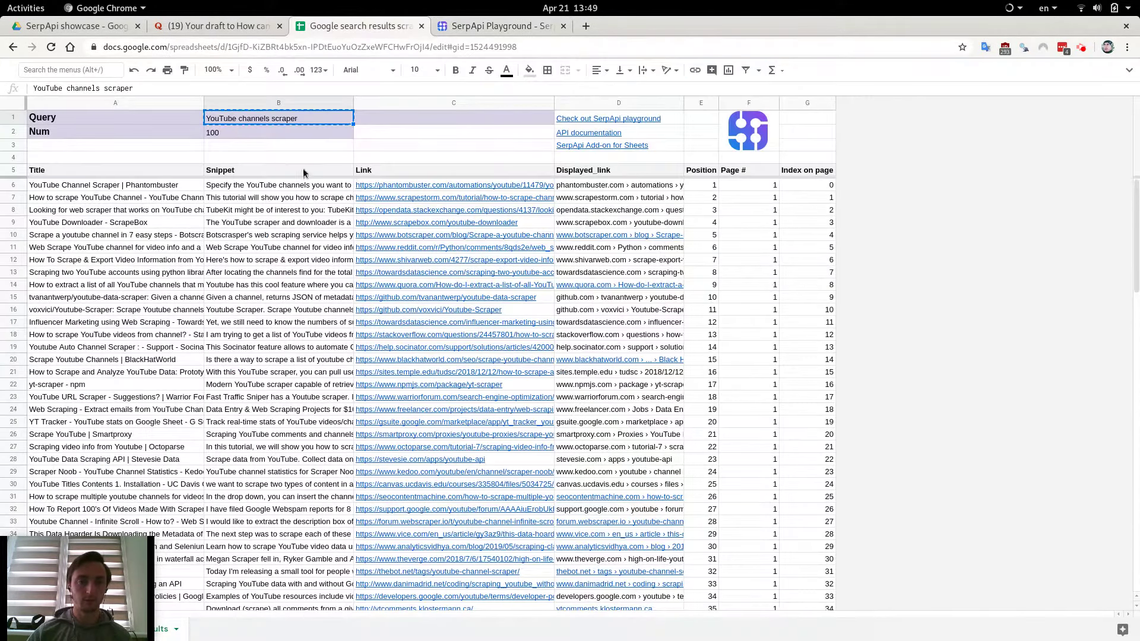
left_click(469, 27)
scroll(740, 547, "down", 5)
scroll(688, 534, "down", 5)
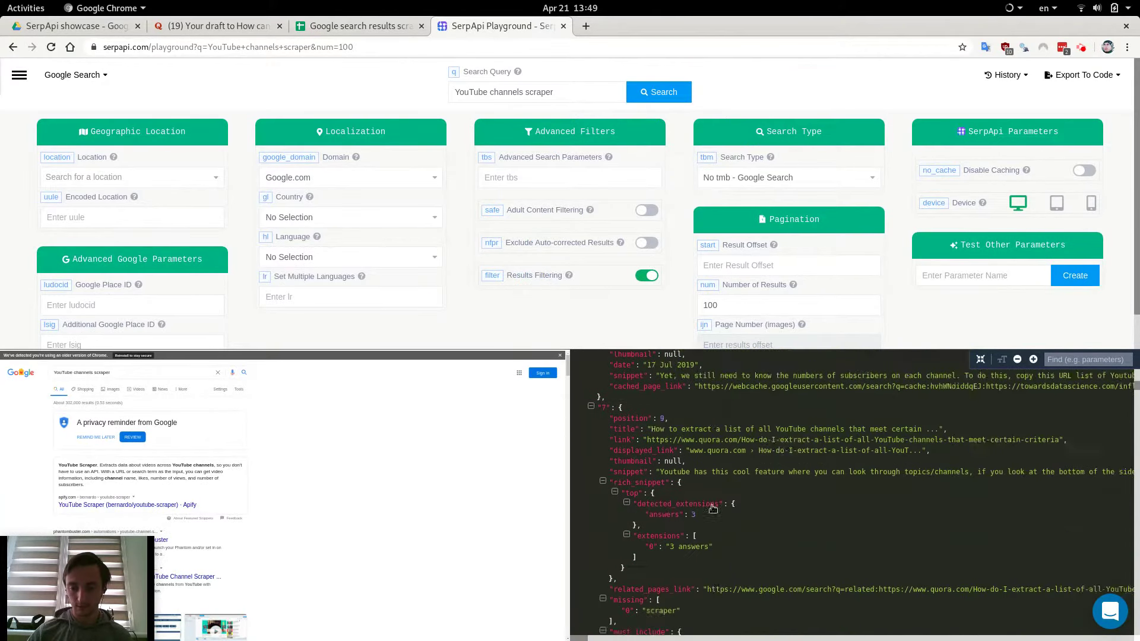
scroll(700, 510, "down", 5)
scroll(701, 504, "down", 5)
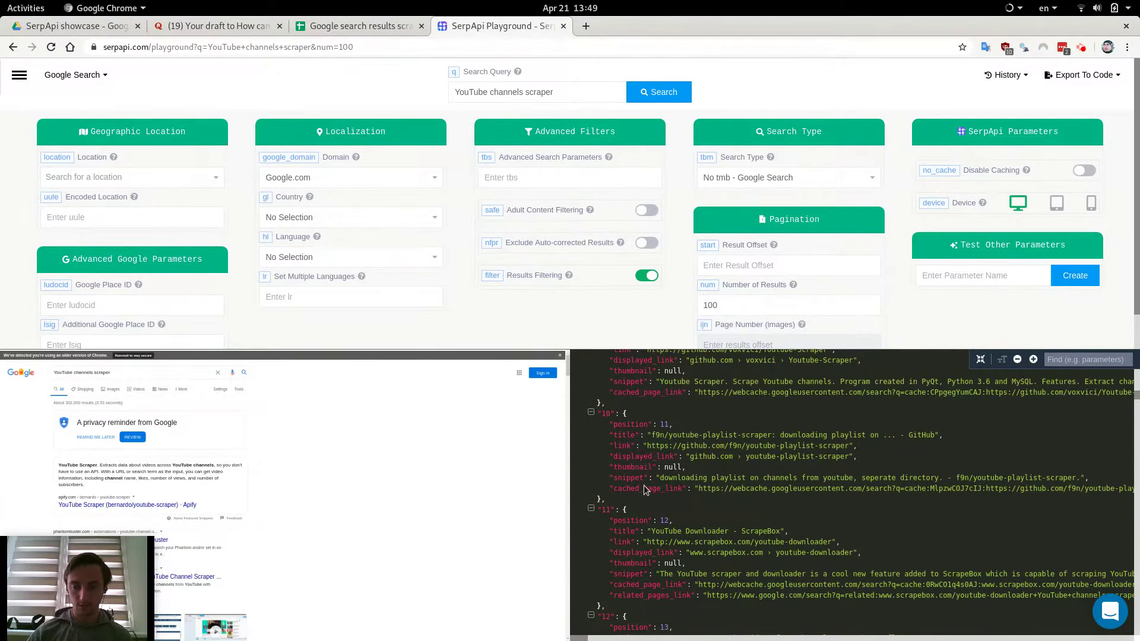
left_click_drag(631, 490, 682, 489)
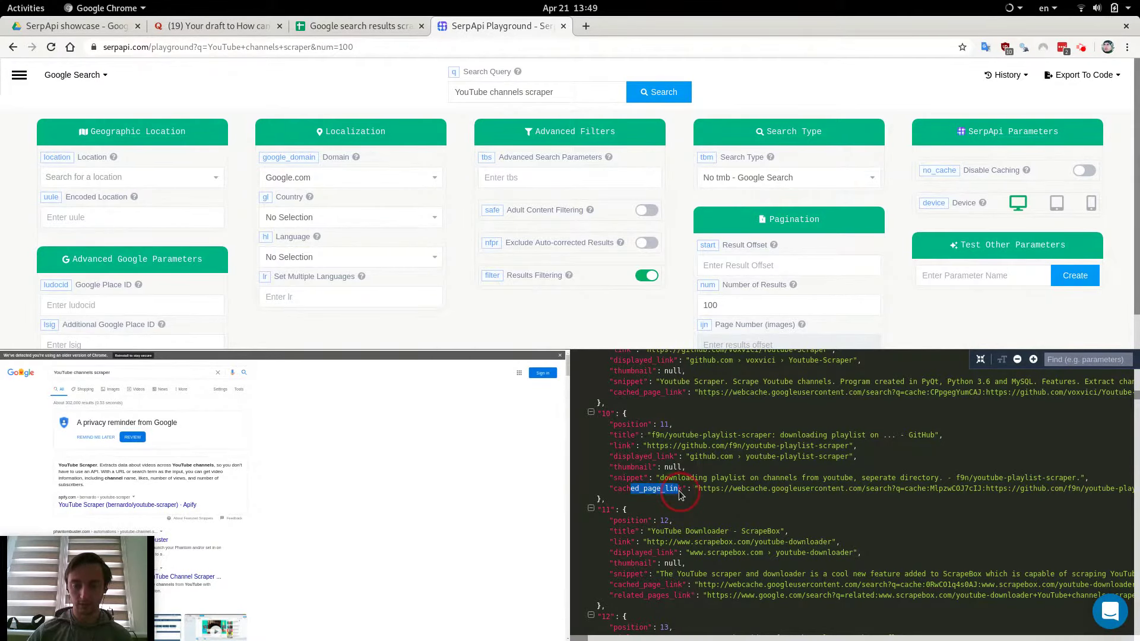
left_click(670, 596)
scroll(728, 554, "down", 5)
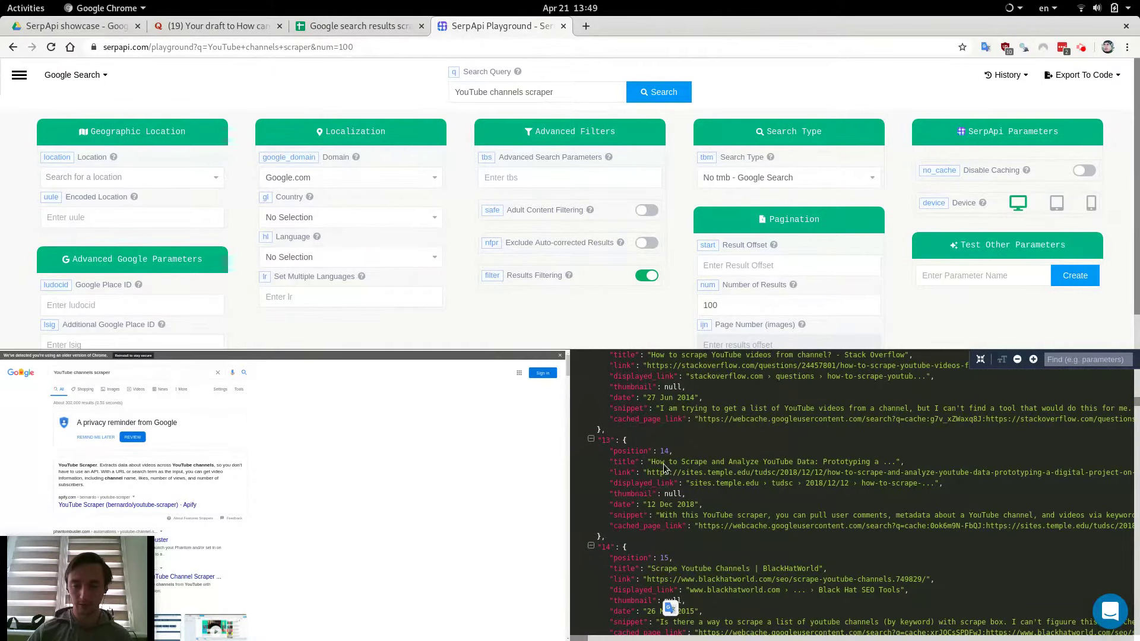
key("ctrl+Tab")
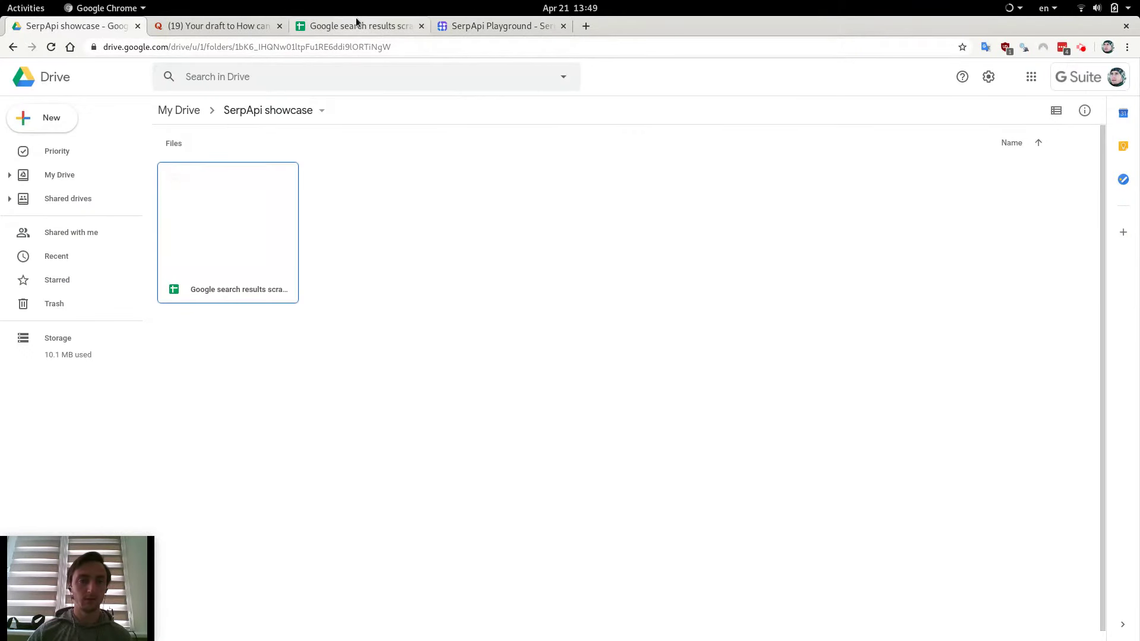
Check the Page # and Index on page formulas for rows 104–123, plus A105's formula
left_click(356, 23)
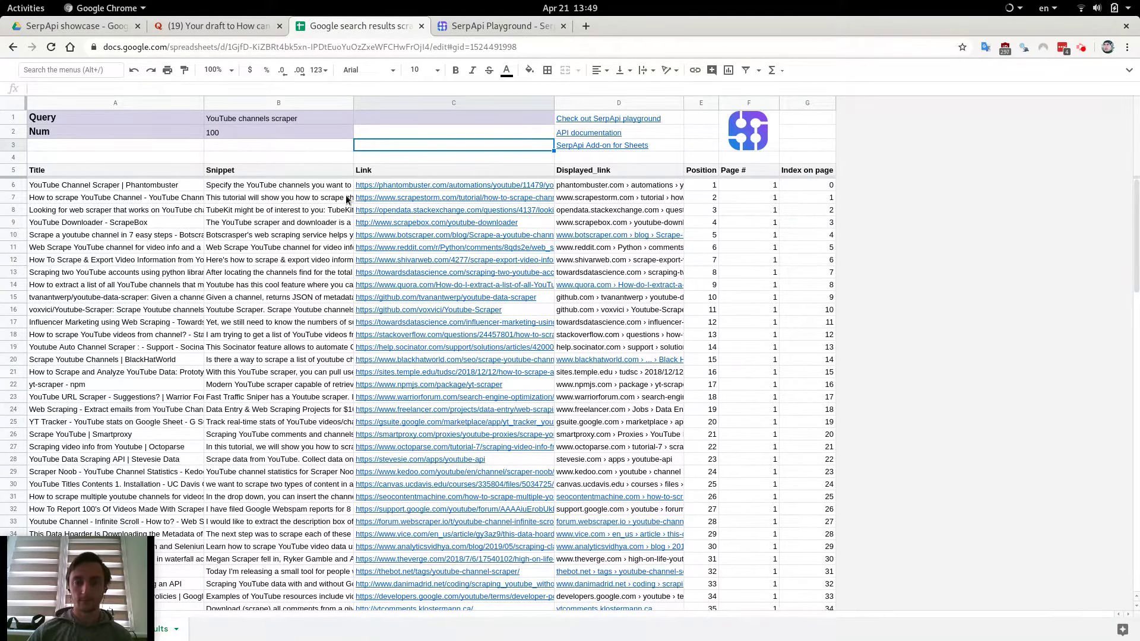
scroll(1135, 190, "down", 10)
scroll(1134, 190, "down", 10)
scroll(1134, 190, "down", 10)
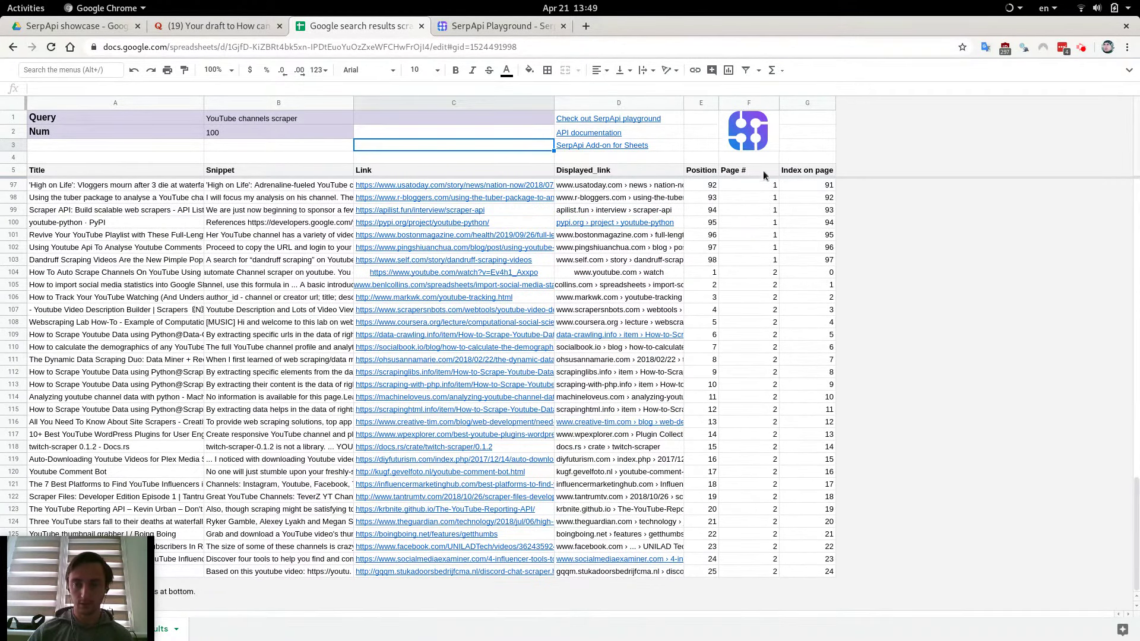
left_click_drag(770, 273, 775, 509)
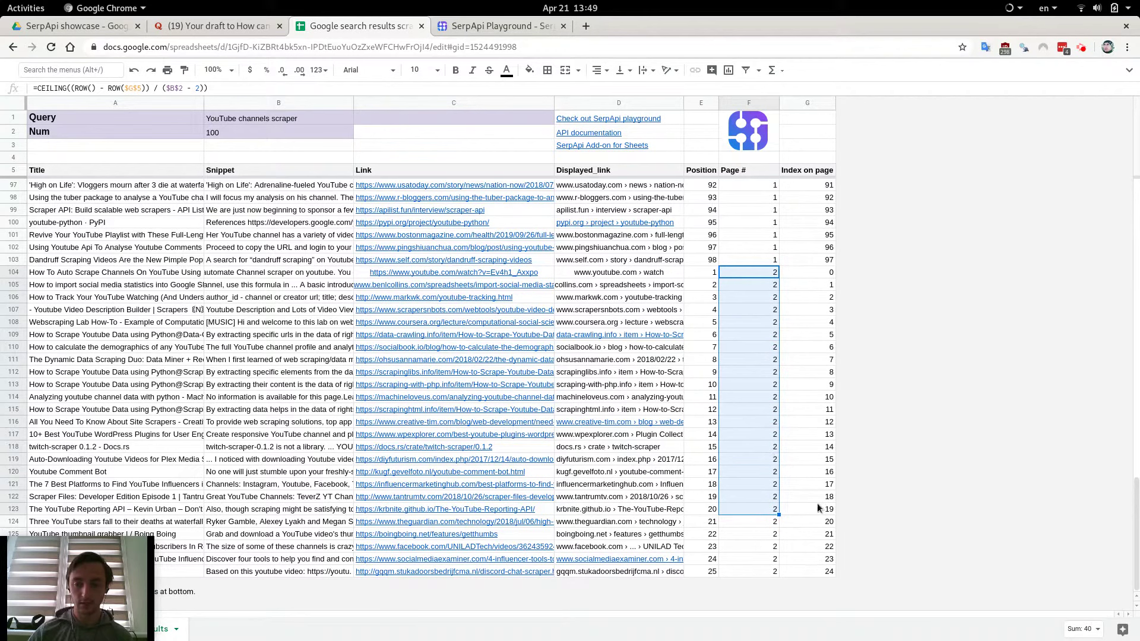
left_click_drag(817, 272, 831, 509)
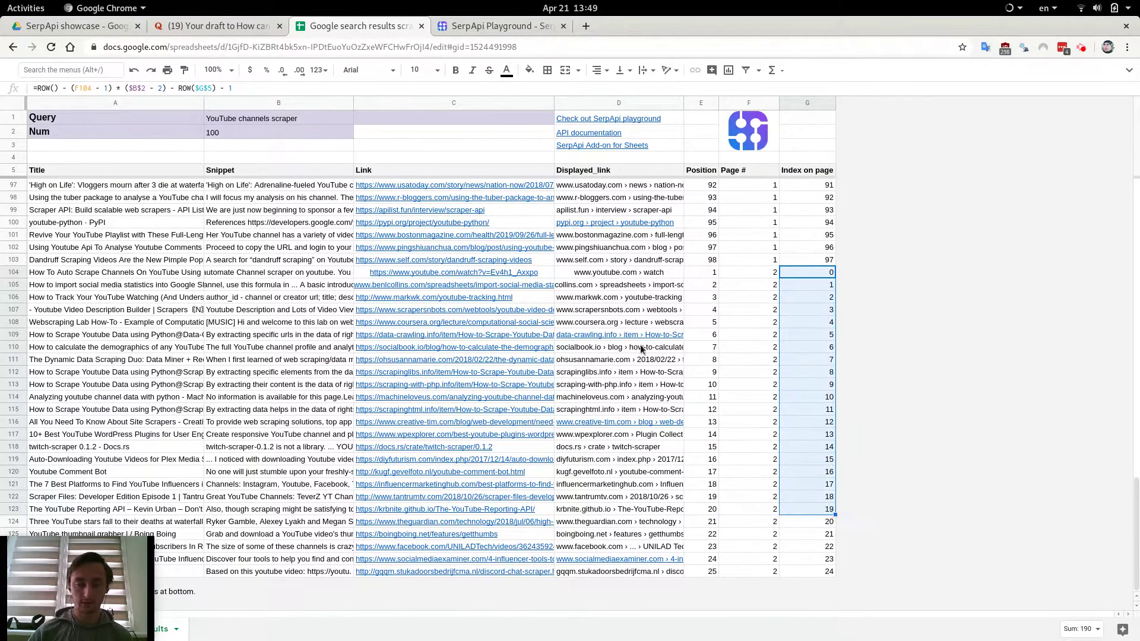
left_click(153, 288)
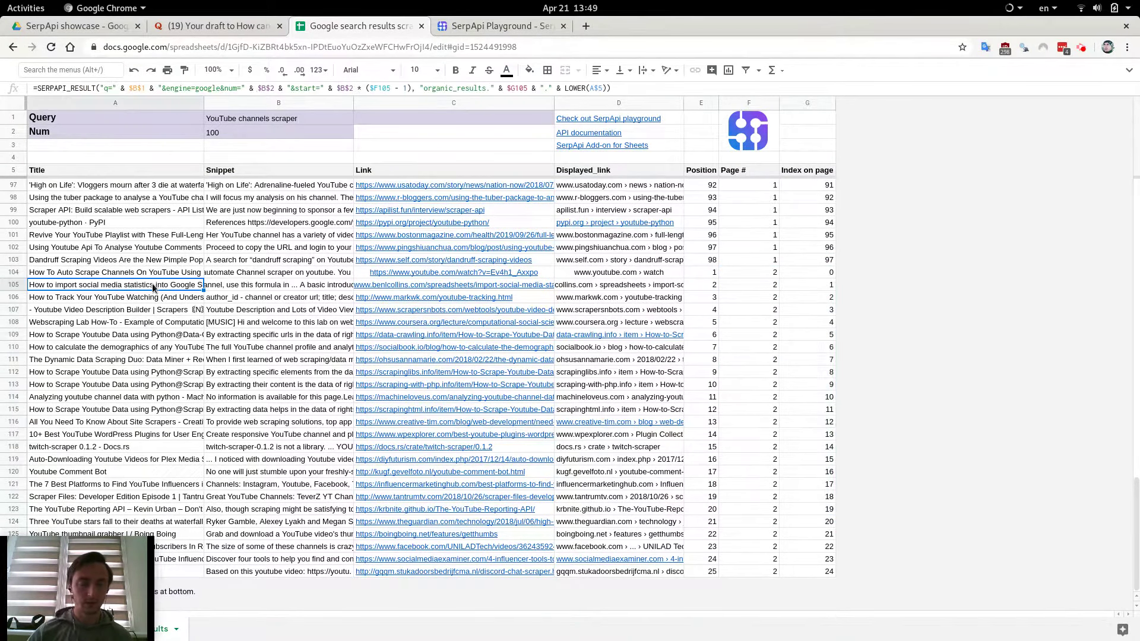
left_click_drag(84, 578, 390, 578)
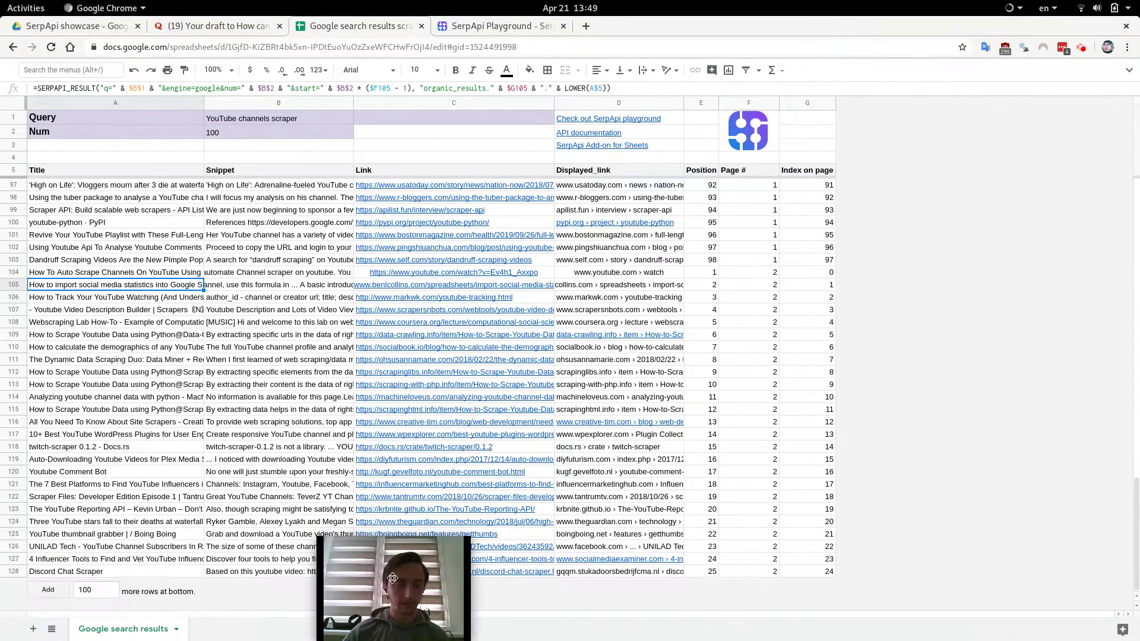
double_click(95, 591)
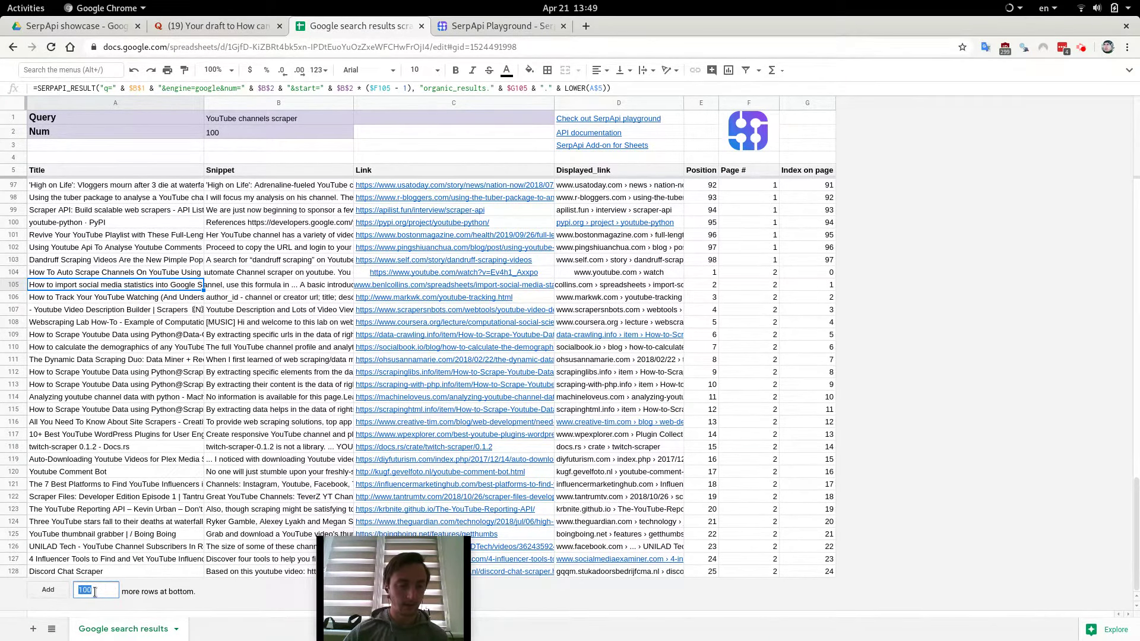
Add 100 rows and extend the result formulas from rows 124–126 down to row 228
left_click(49, 590)
scroll(164, 346, "up", 5)
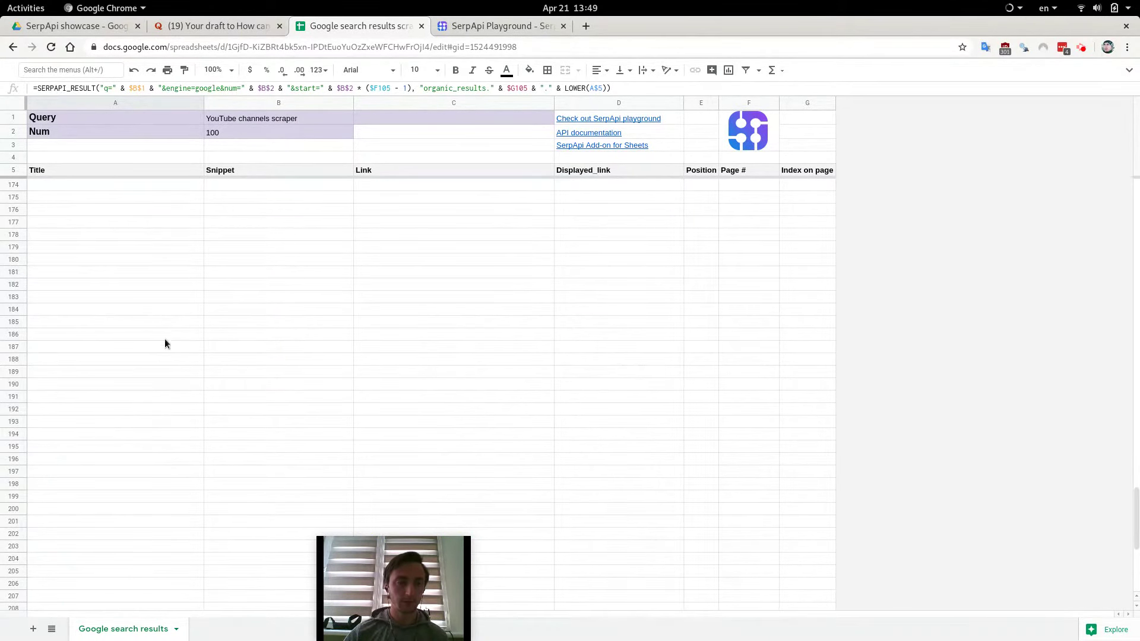
scroll(169, 350, "up", 4)
scroll(182, 362, "up", 3)
scroll(185, 347, "up", 4)
left_click(153, 275)
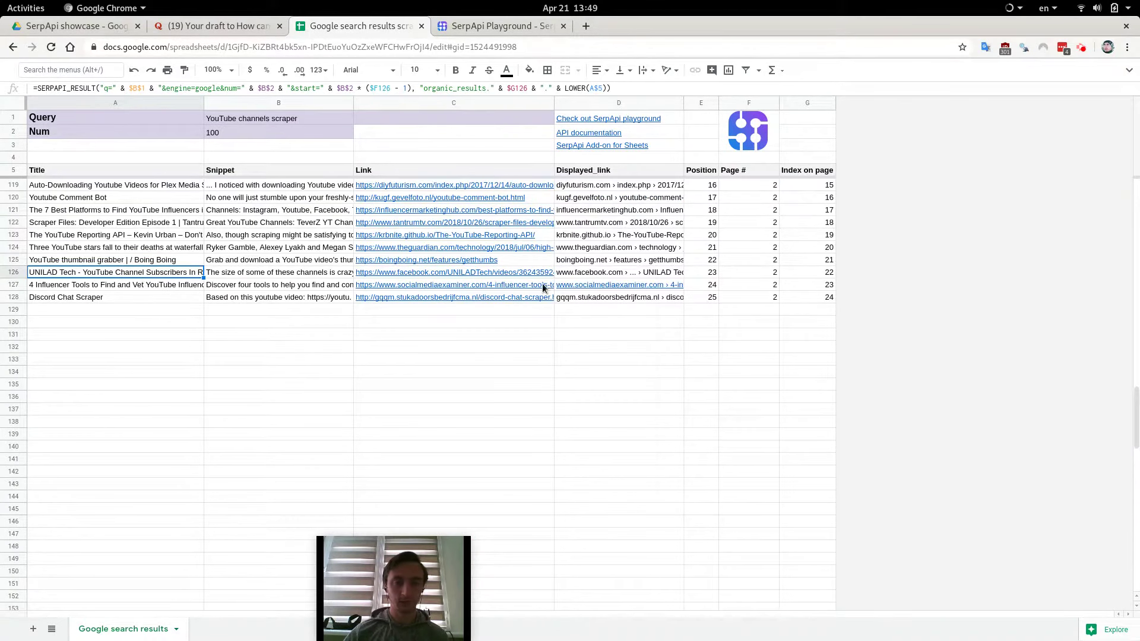
left_click(807, 248, "shift")
left_click_drag(839, 277, 830, 582)
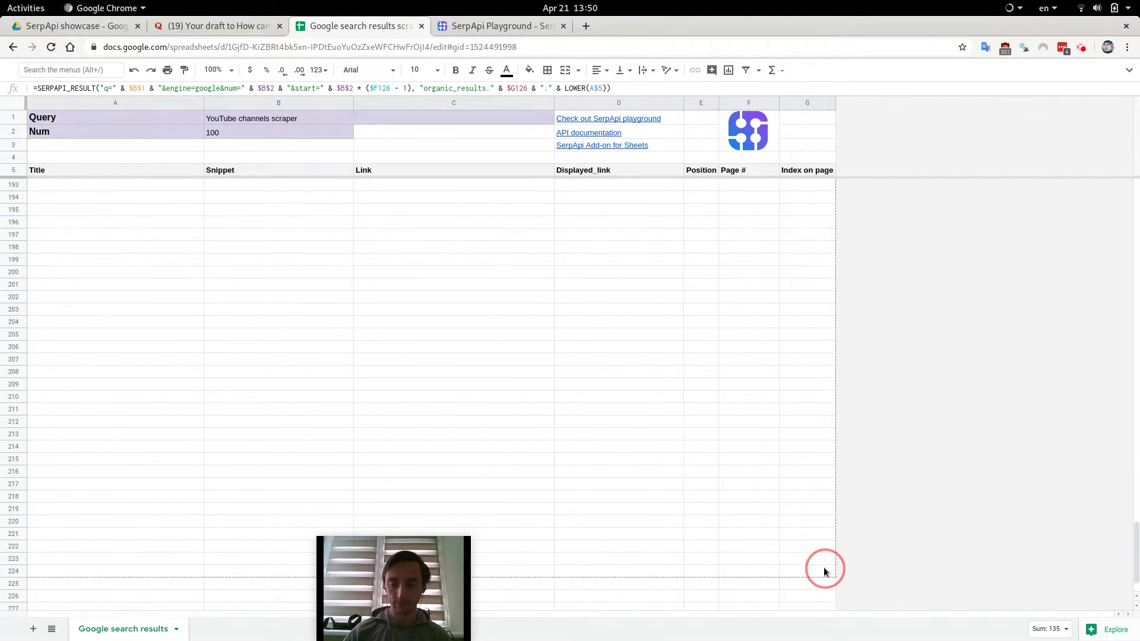
left_click_drag(828, 581, 822, 579)
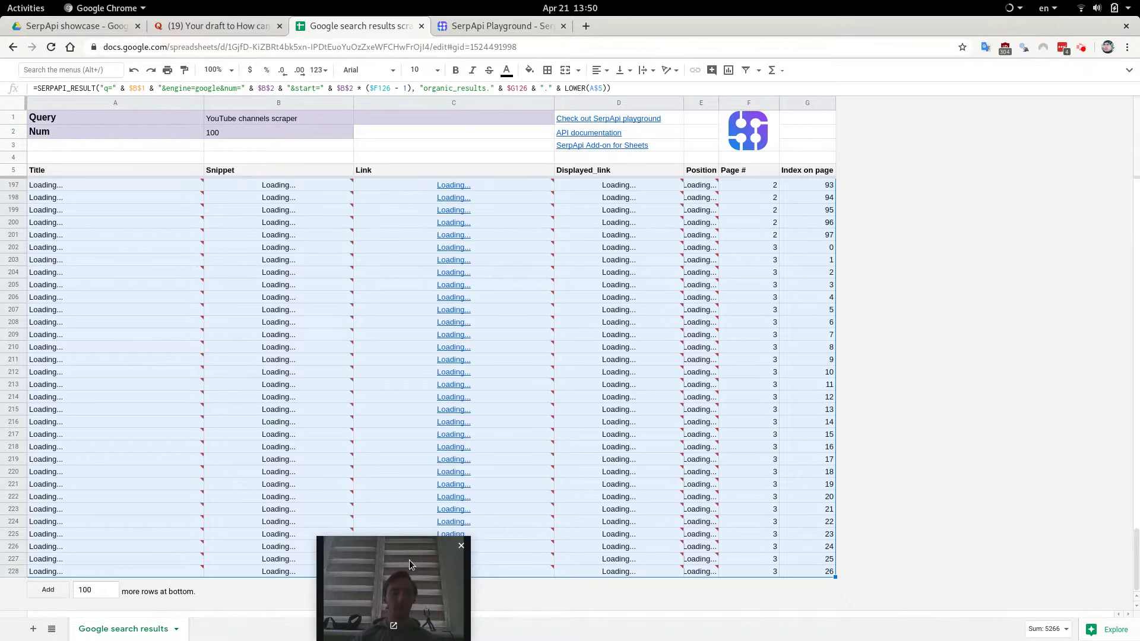
mouse_move(405, 576)
left_mouse_down()
mouse_move(80, 568)
mouse_move(80, 579)
left_mouse_up()
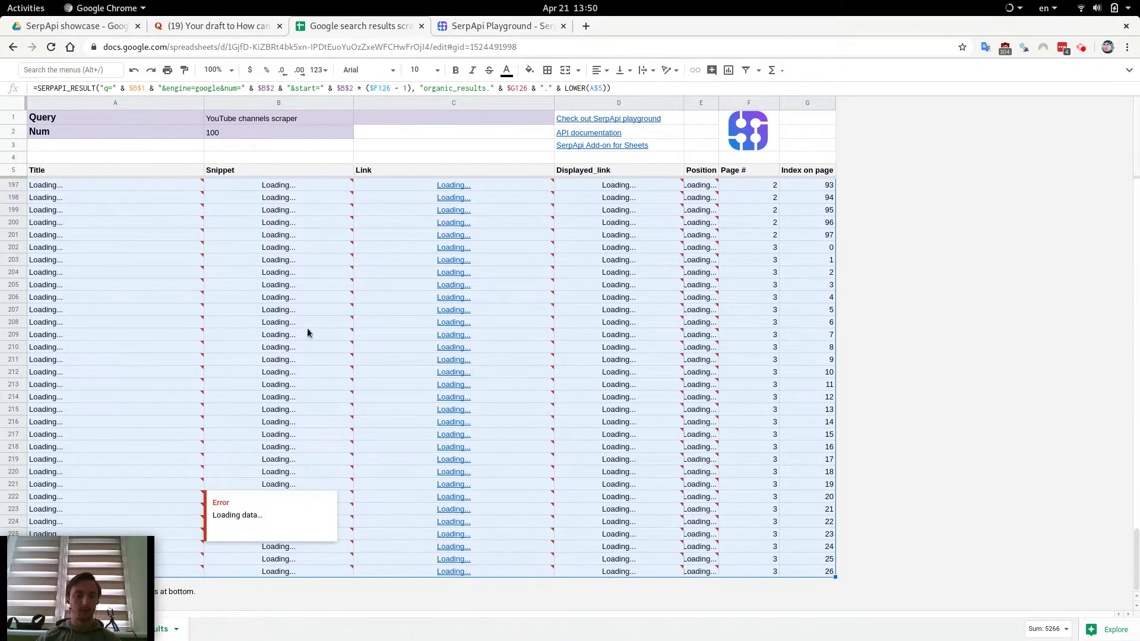
left_click(325, 311)
Check the still-loading second-page title in row 130
scroll(315, 285, "up", 1)
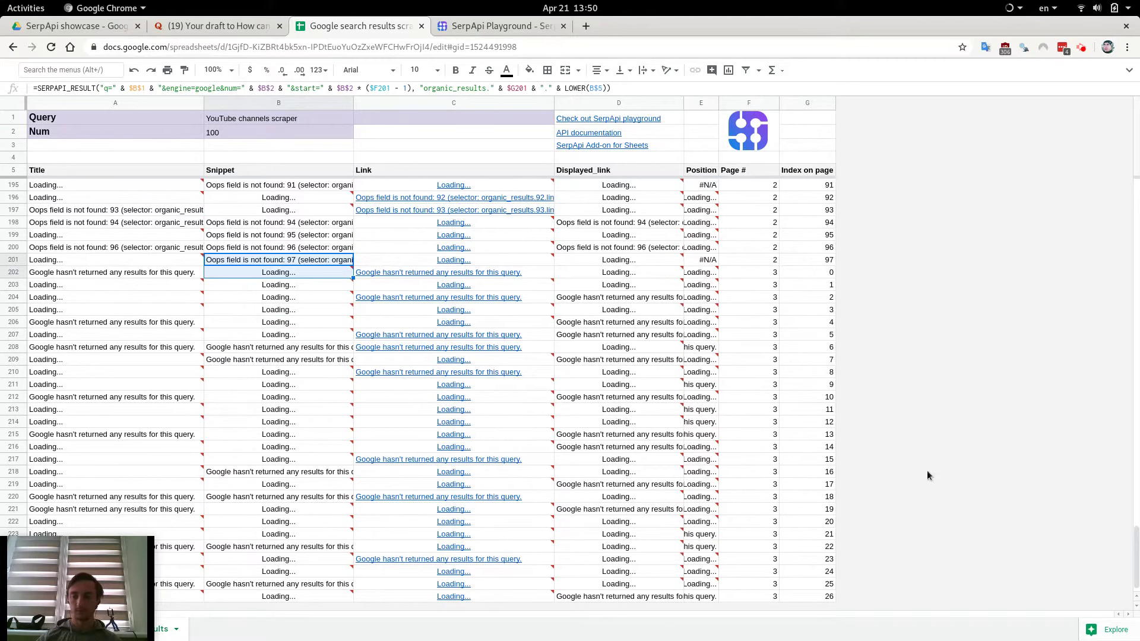
scroll(428, 331, "up", 15)
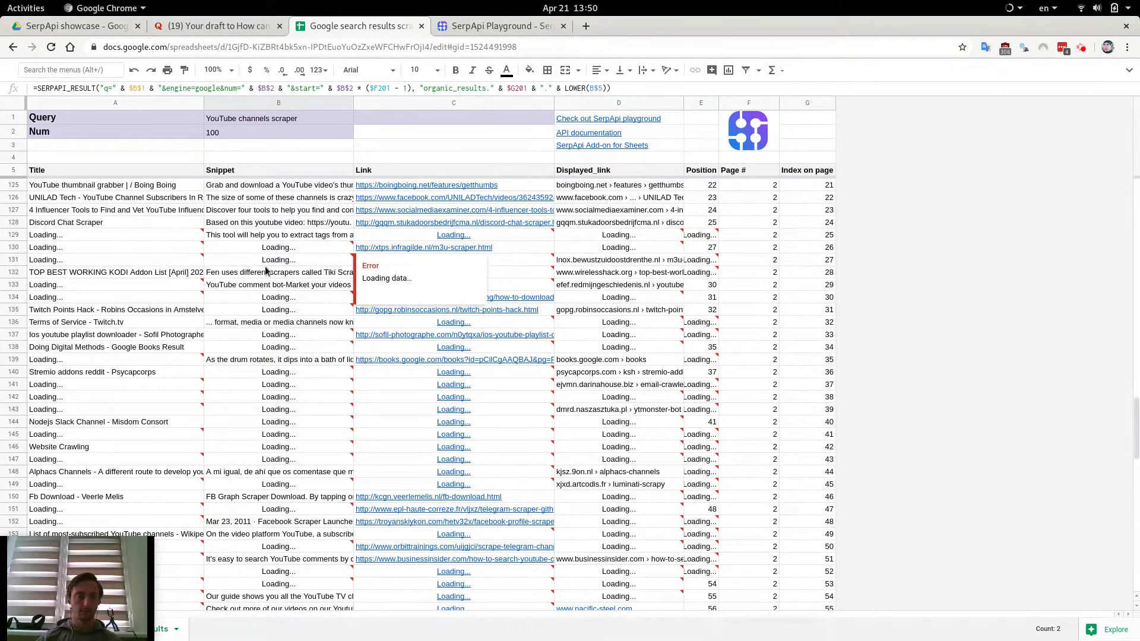
left_click(133, 302)
left_click(155, 252)
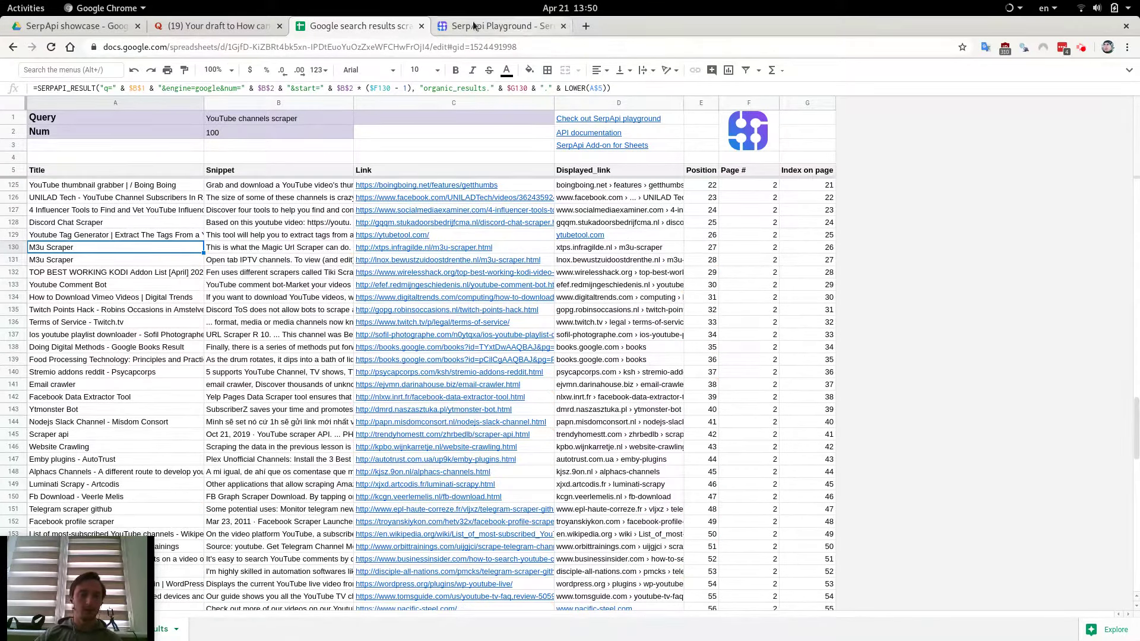
Compare the Playground's query and num parameters with the formula's q=" & $B$1 part
left_click(512, 24)
left_click_drag(194, 49, 383, 47)
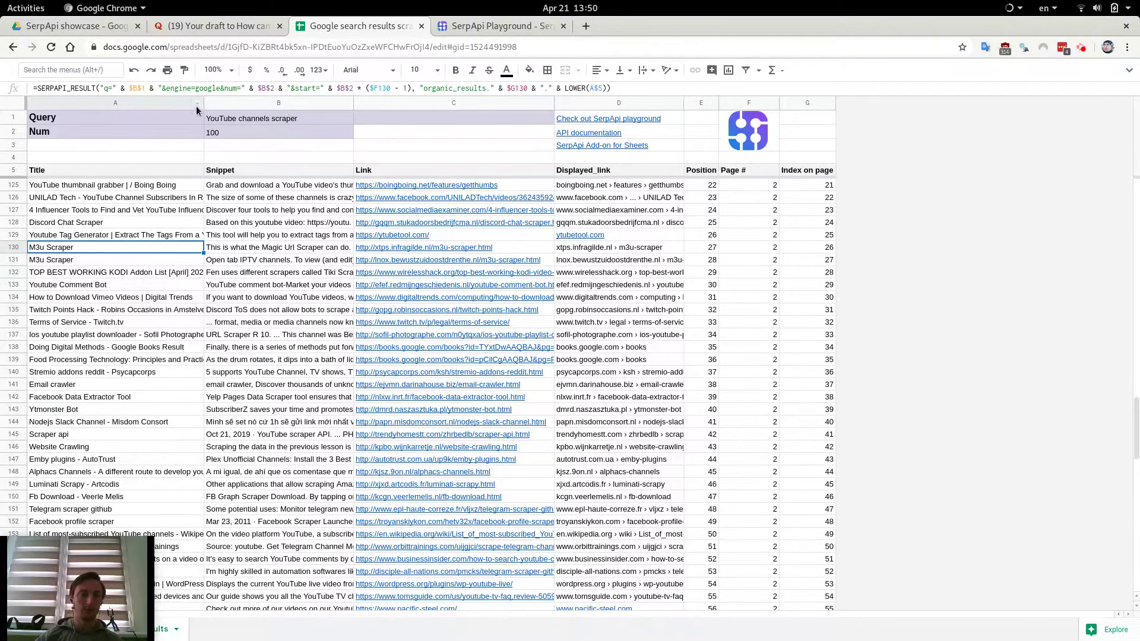
left_click_drag(104, 88, 146, 88)
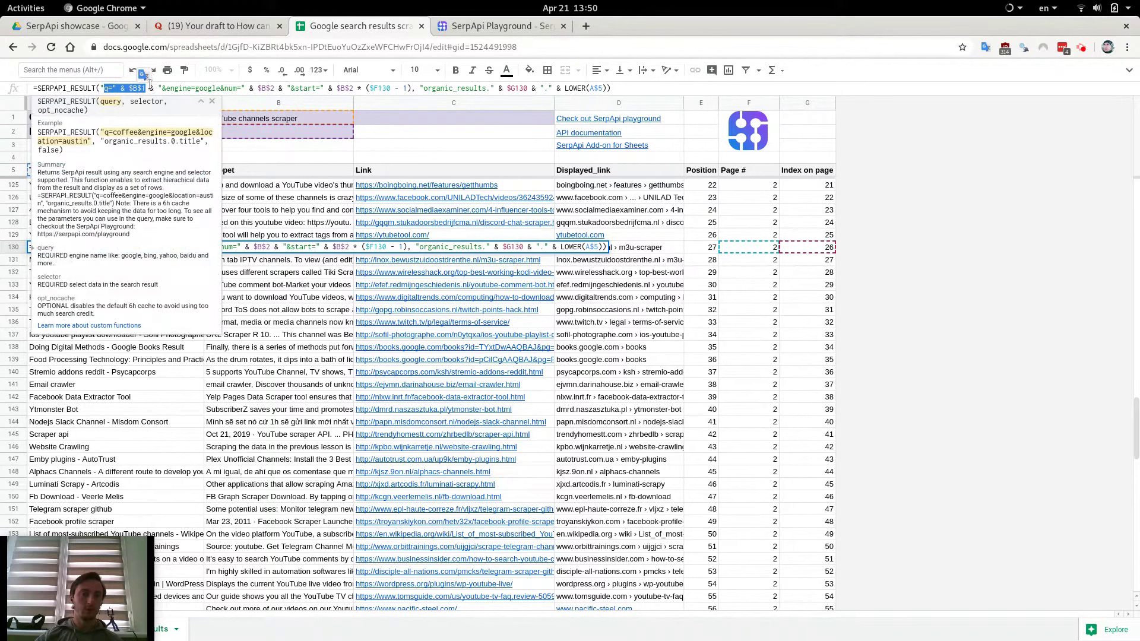
key("Escape")
Check the B1 query, the Num value 100 and the row 125–126 result formulas
left_click(237, 116)
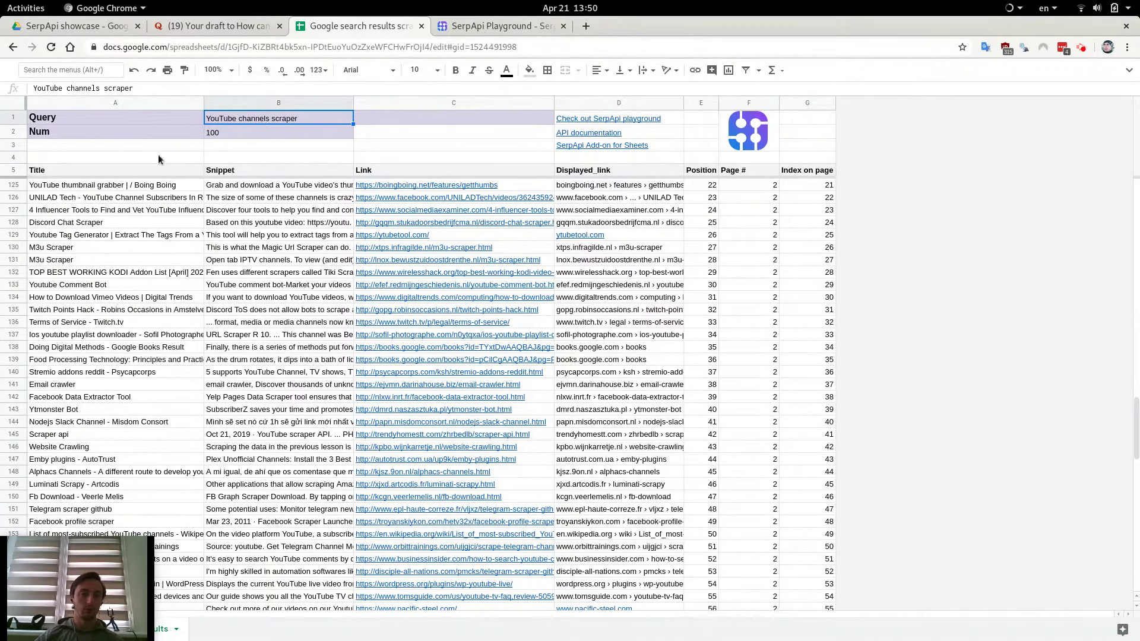
left_click(132, 187)
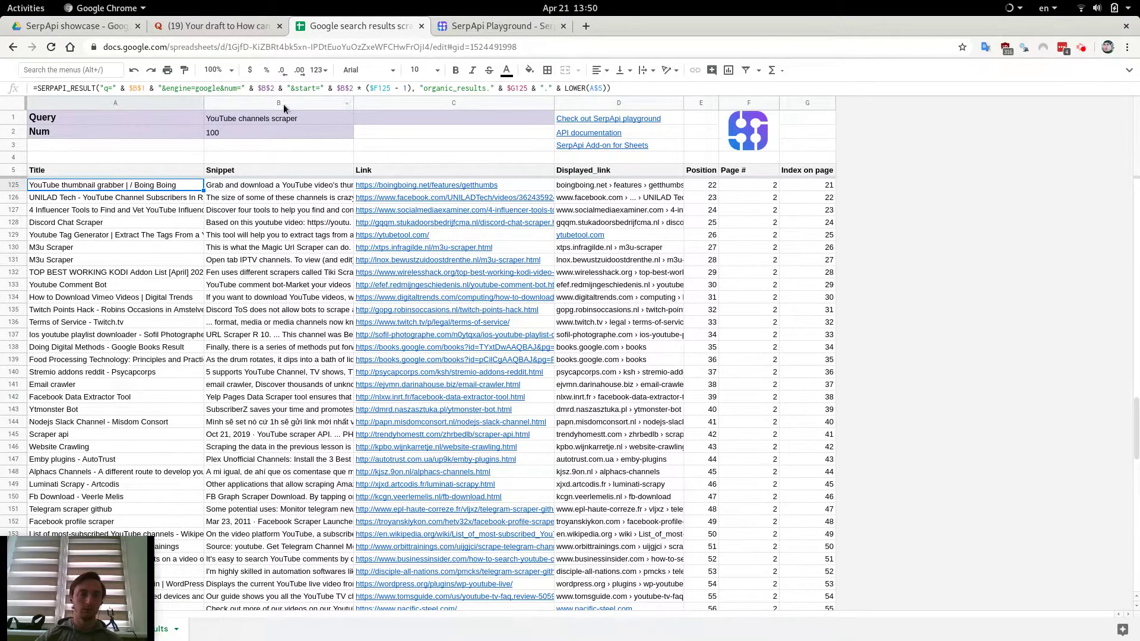
left_click(226, 132)
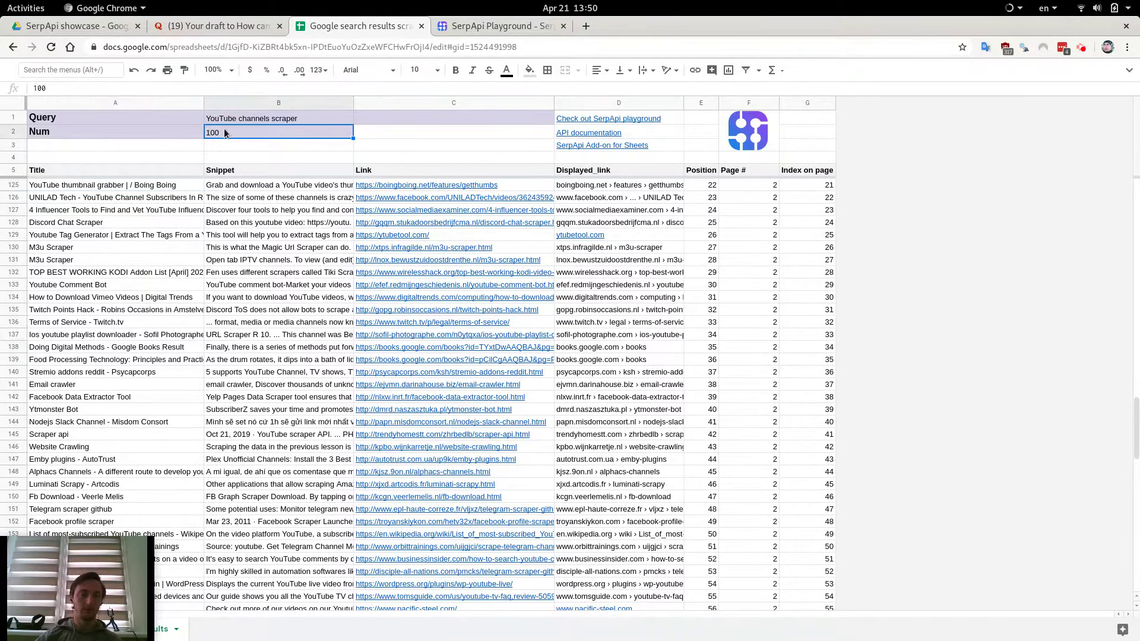
left_click(232, 198)
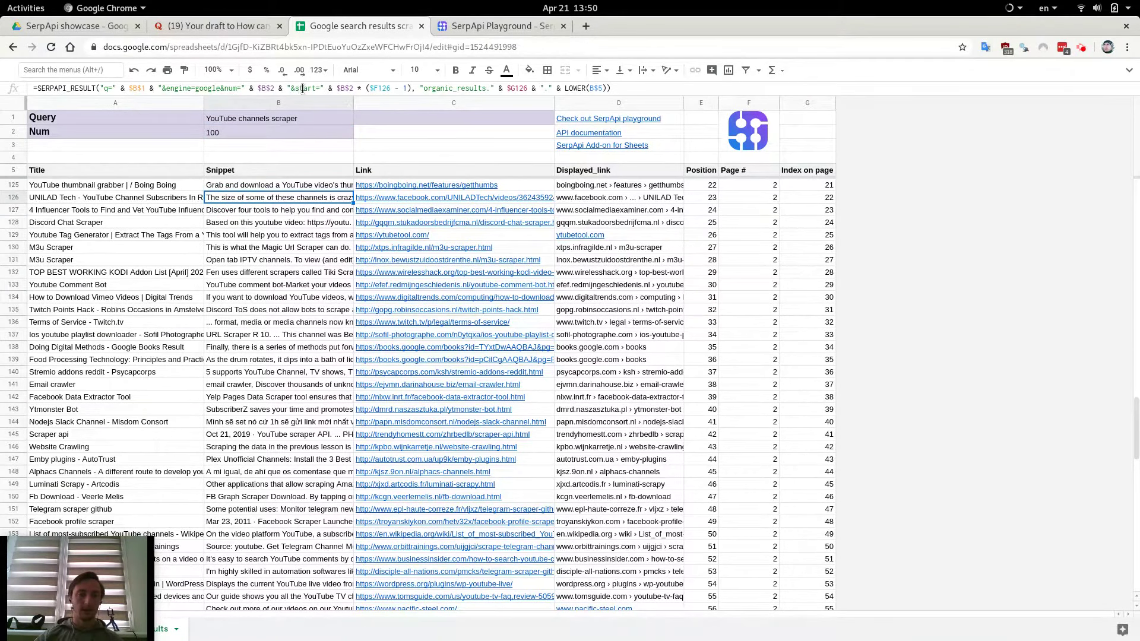
left_click(538, 30)
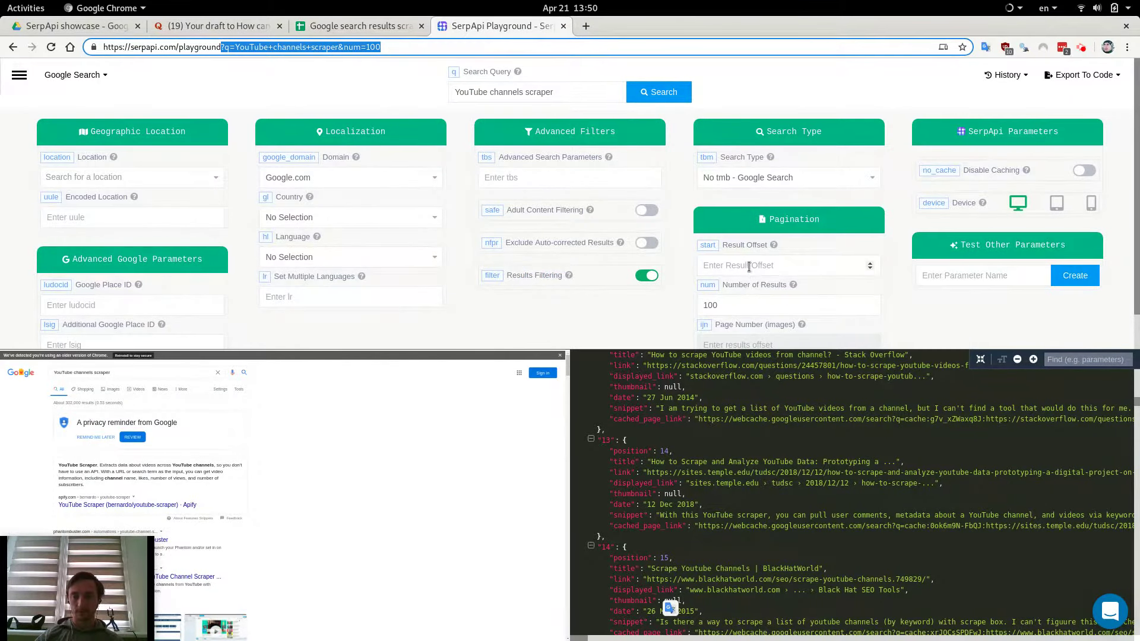
Highlight the $B$2 * ($F126 - 1) start offset and check row 126's Page # and index
key("ctrl+Tab")
left_click(382, 29)
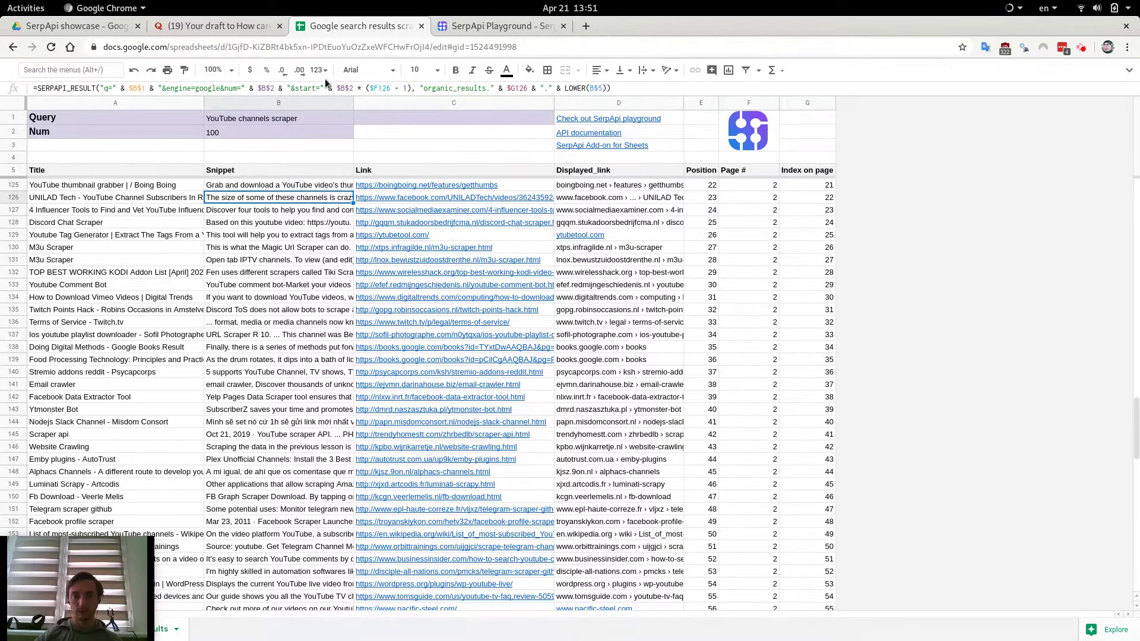
left_click_drag(337, 89, 408, 89)
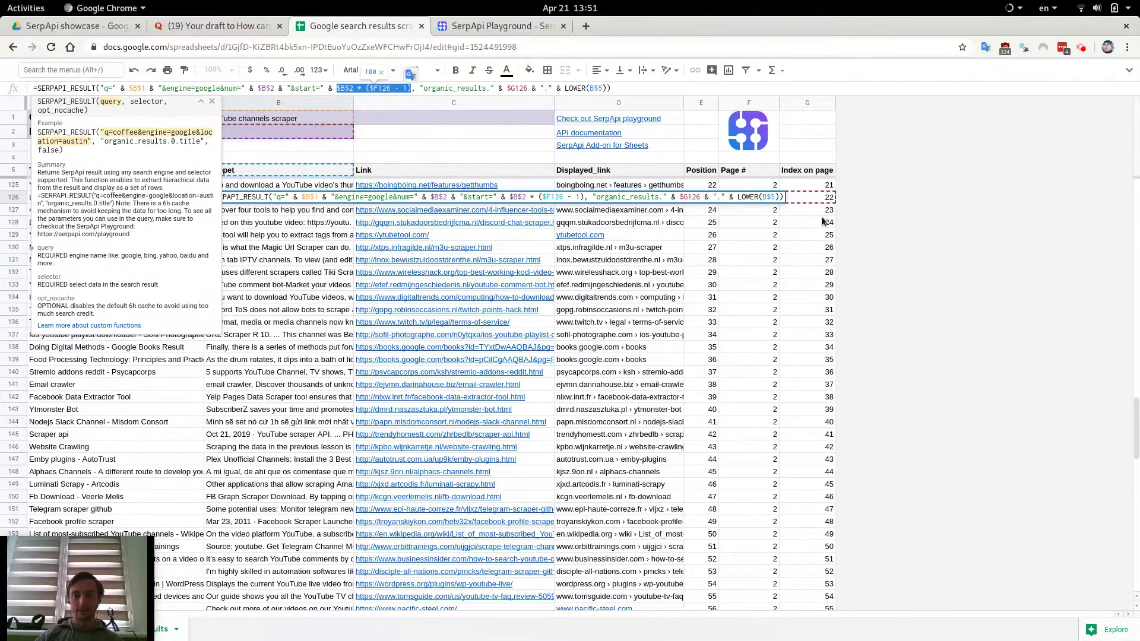
key("Escape")
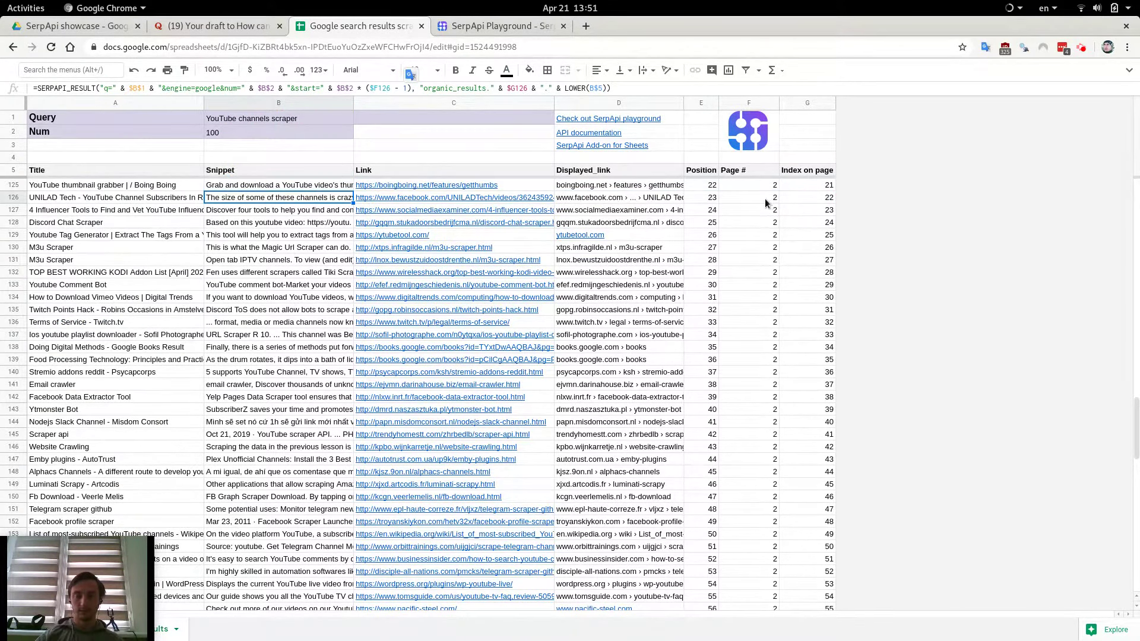
mouse_move(807, 197)
left_mouse_down()
mouse_move(754, 202)
mouse_move(804, 198)
left_mouse_up()
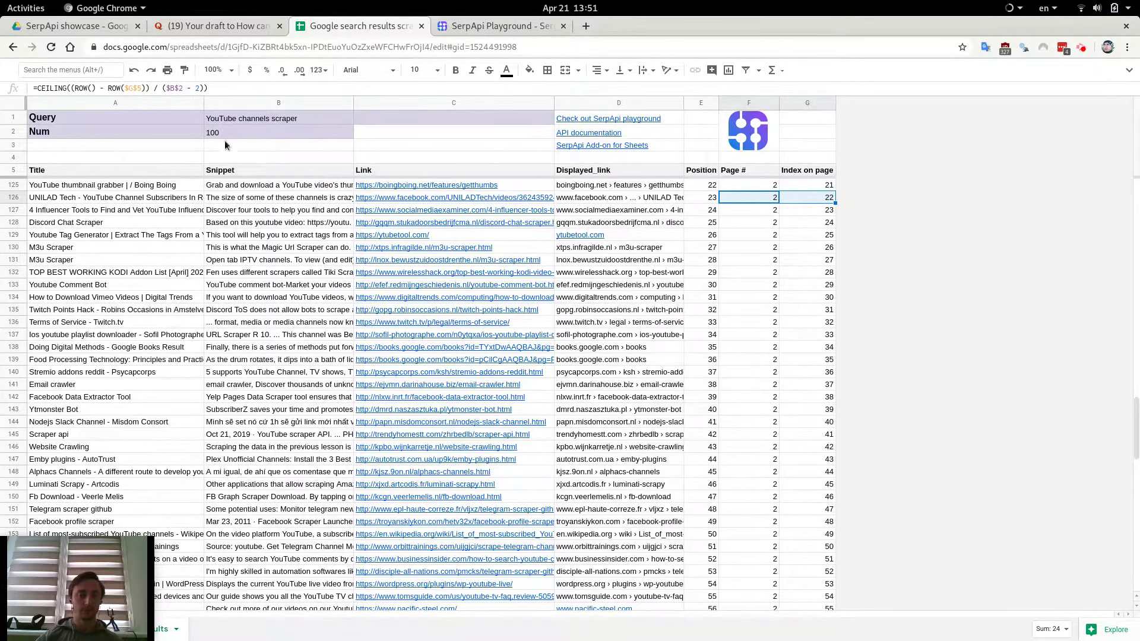
left_click(601, 203)
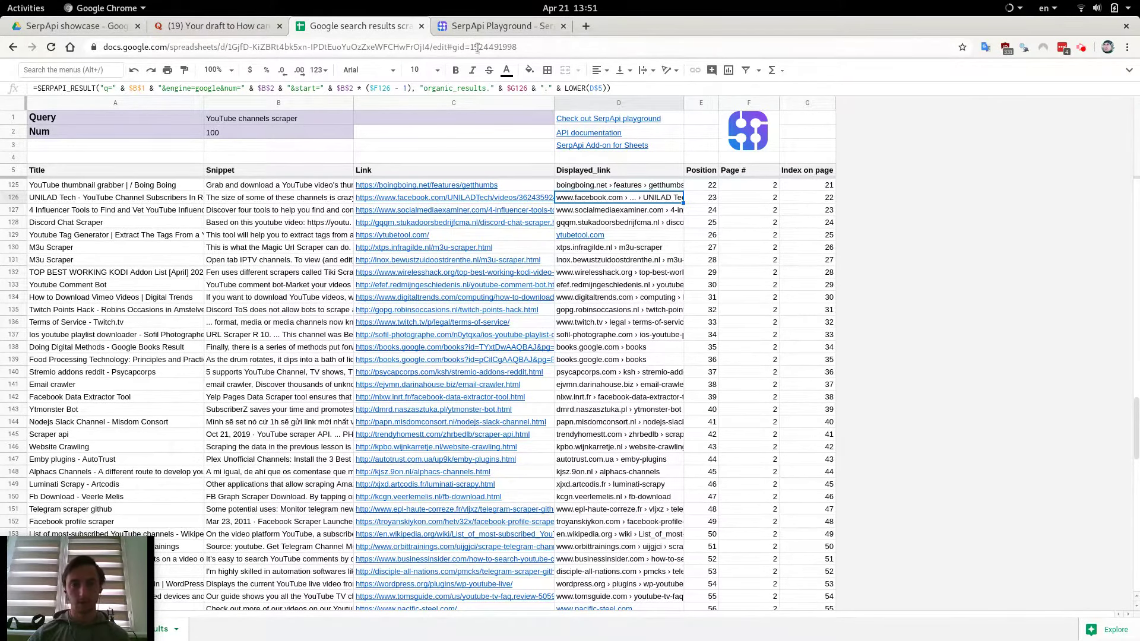
key("ctrl+Tab")
Scroll the Playground JSON to the organic_results list and return to the spreadsheet
scroll(625, 450, "up", 3)
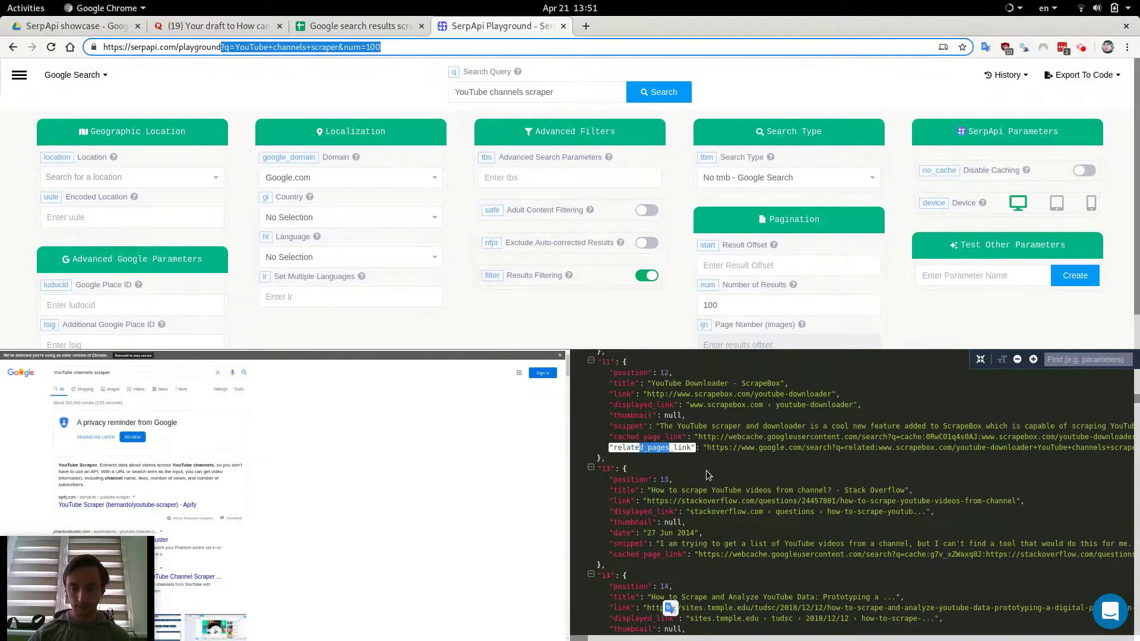
scroll(653, 440, "up", 3)
scroll(659, 427, "up", 3)
scroll(665, 414, "up", 3)
scroll(664, 413, "up", 5)
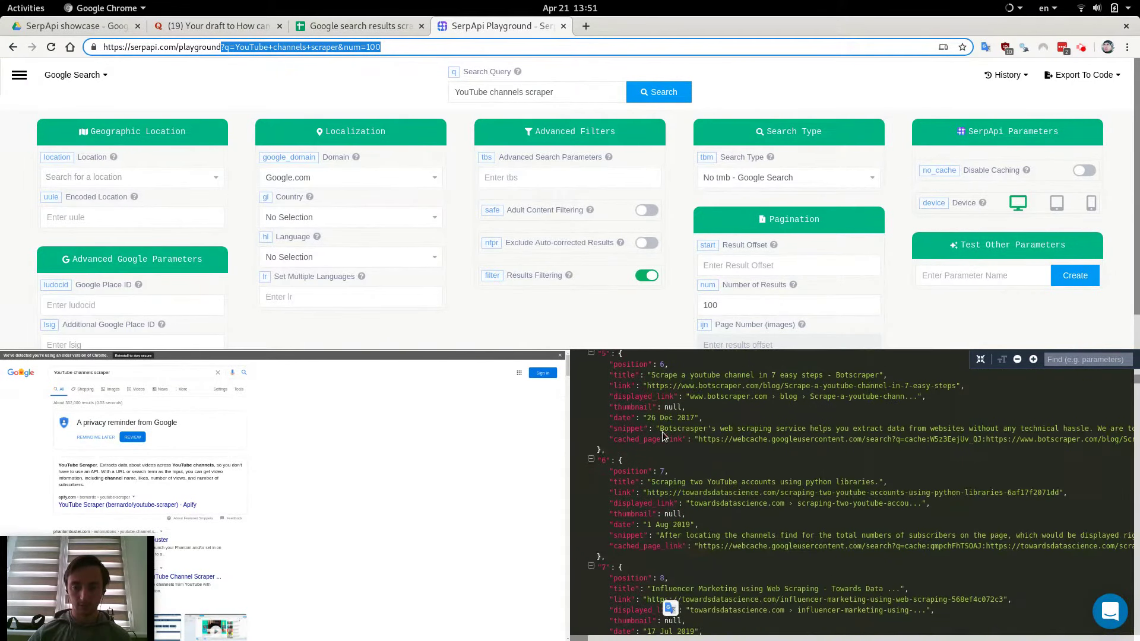
scroll(653, 428, "up", 5)
scroll(641, 442, "up", 5)
scroll(631, 456, "up", 5)
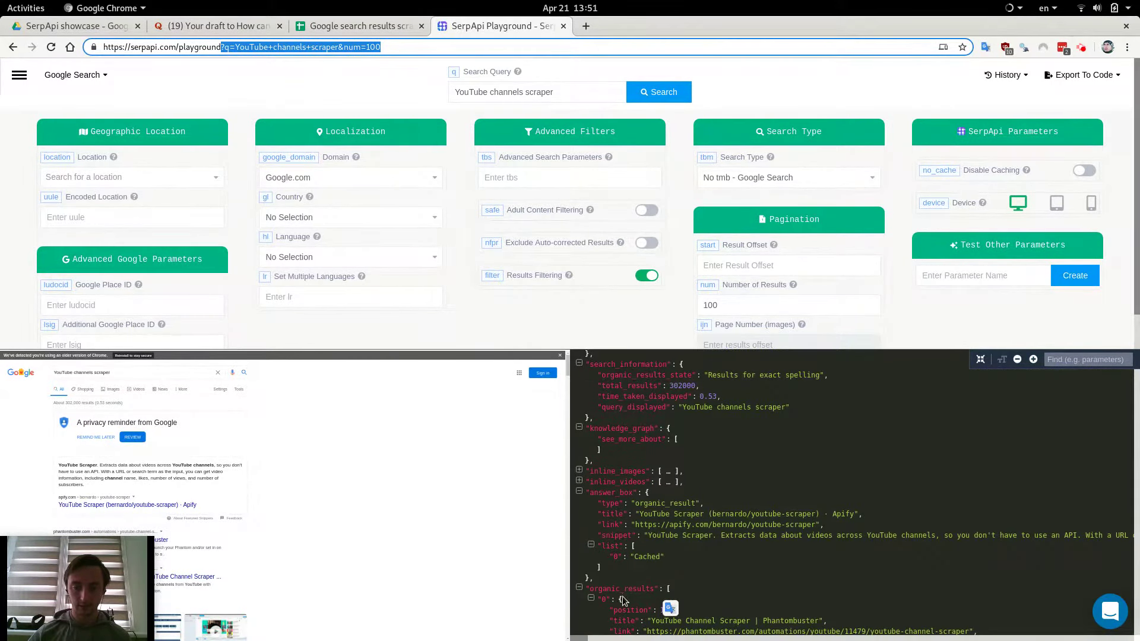
scroll(630, 461, "down", 5)
scroll(637, 452, "down", 3)
key("ctrl+Tab")
key("ctrl+shift+Tab")
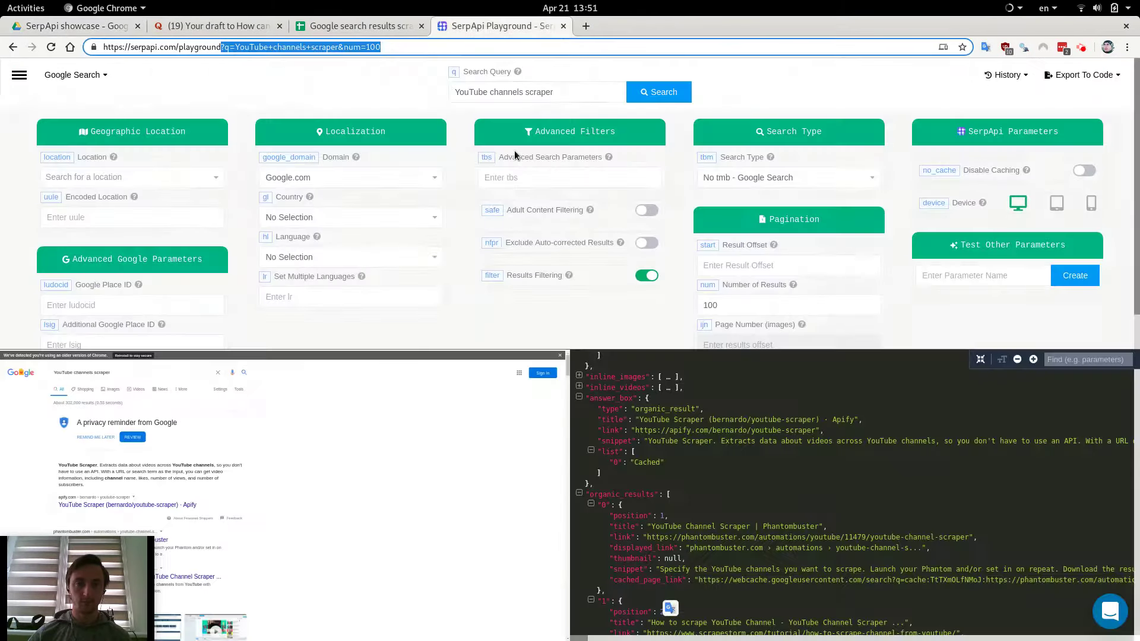
key("ctrl+shift+Tab")
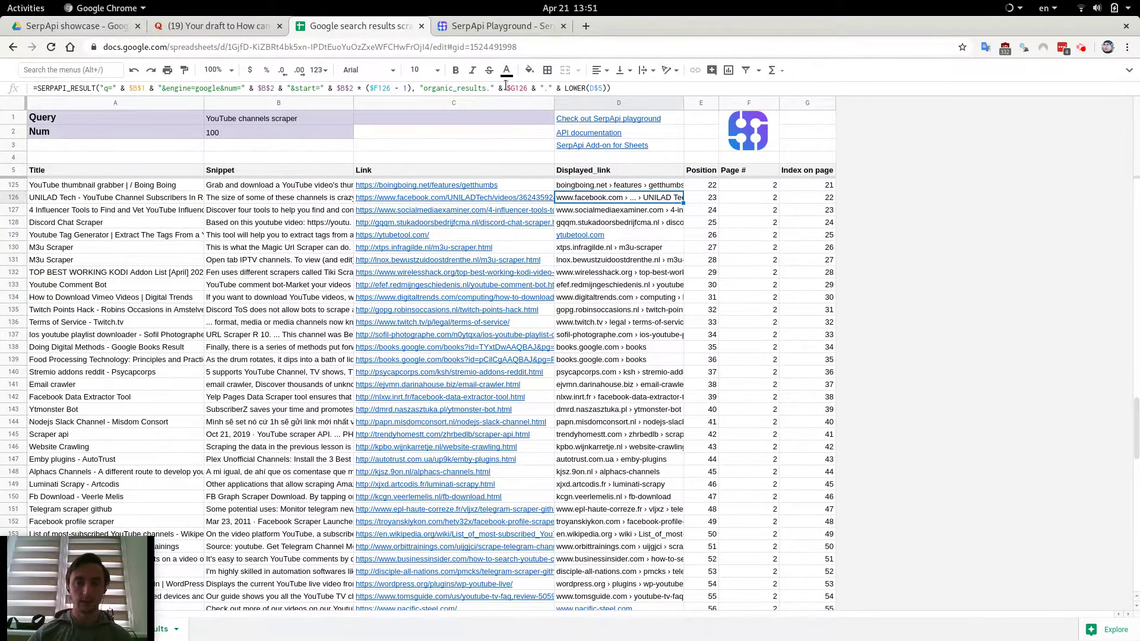
Inspect the Displayed_link formula and the Page # and Index on page values in rows 127–137
left_click(505, 87)
key("Escape")
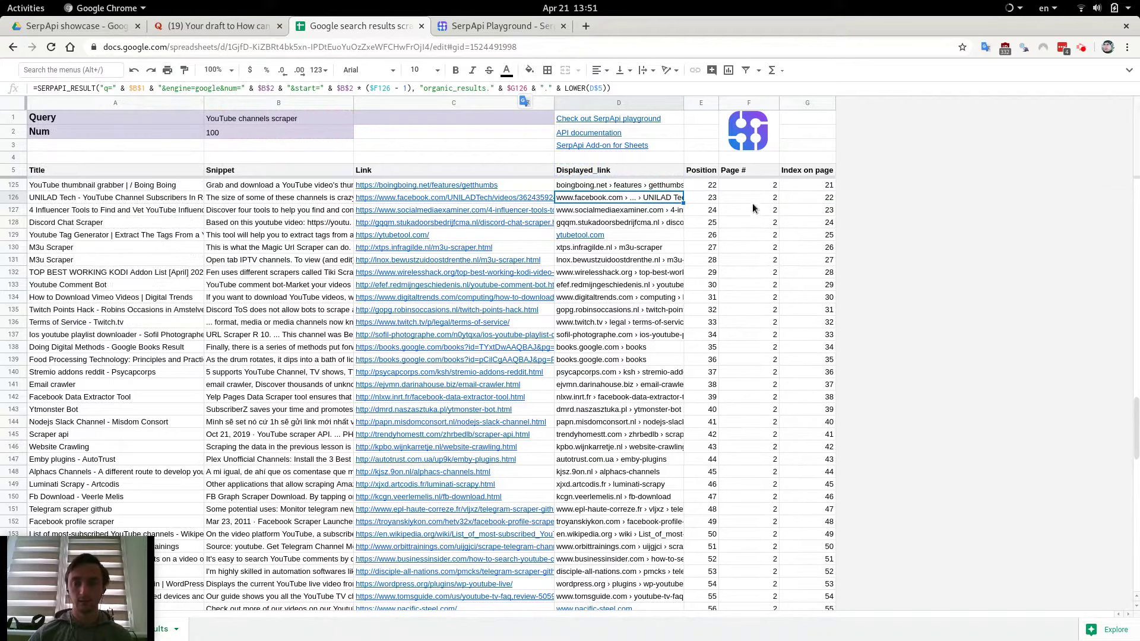
left_click_drag(753, 207, 756, 320)
left_click_drag(797, 209, 801, 335)
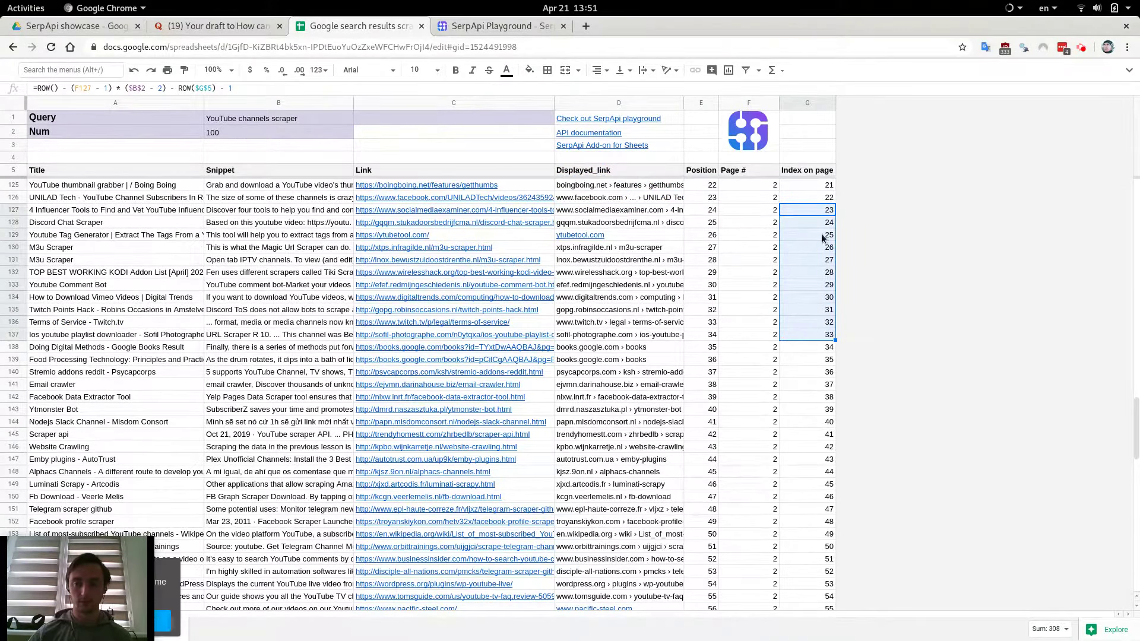
Match row 128's formula field reference to the Displayed_link through Index on page headers
key("ctrl+Tab")
key("ctrl+shift+Tab")
left_click(608, 222)
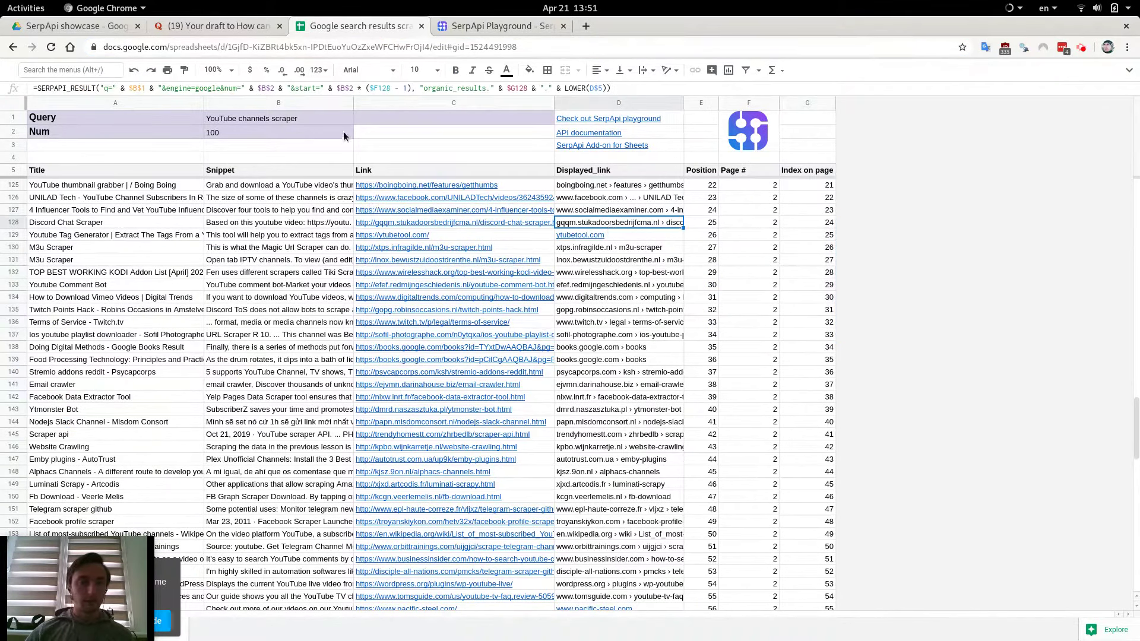
left_click(569, 88)
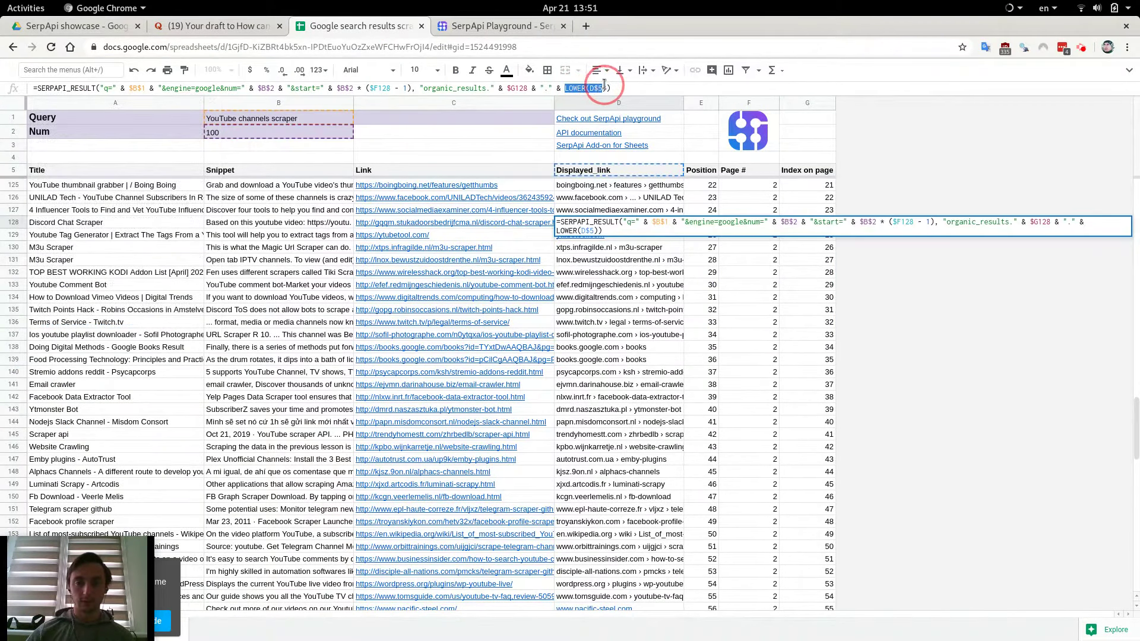
key("Escape")
left_click_drag(798, 173, 622, 173)
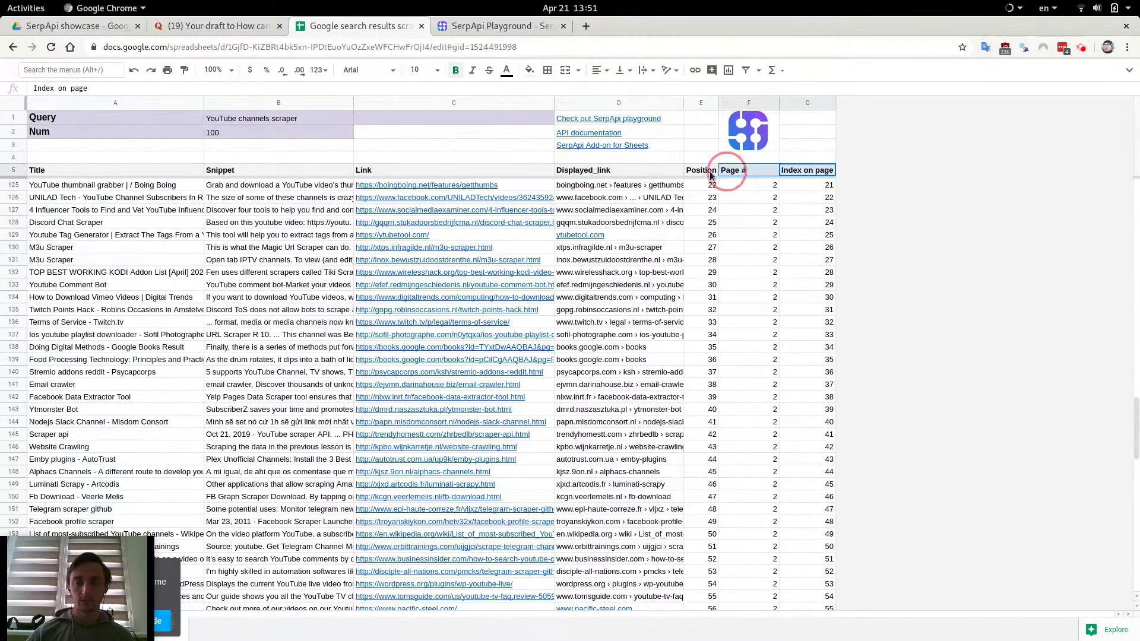